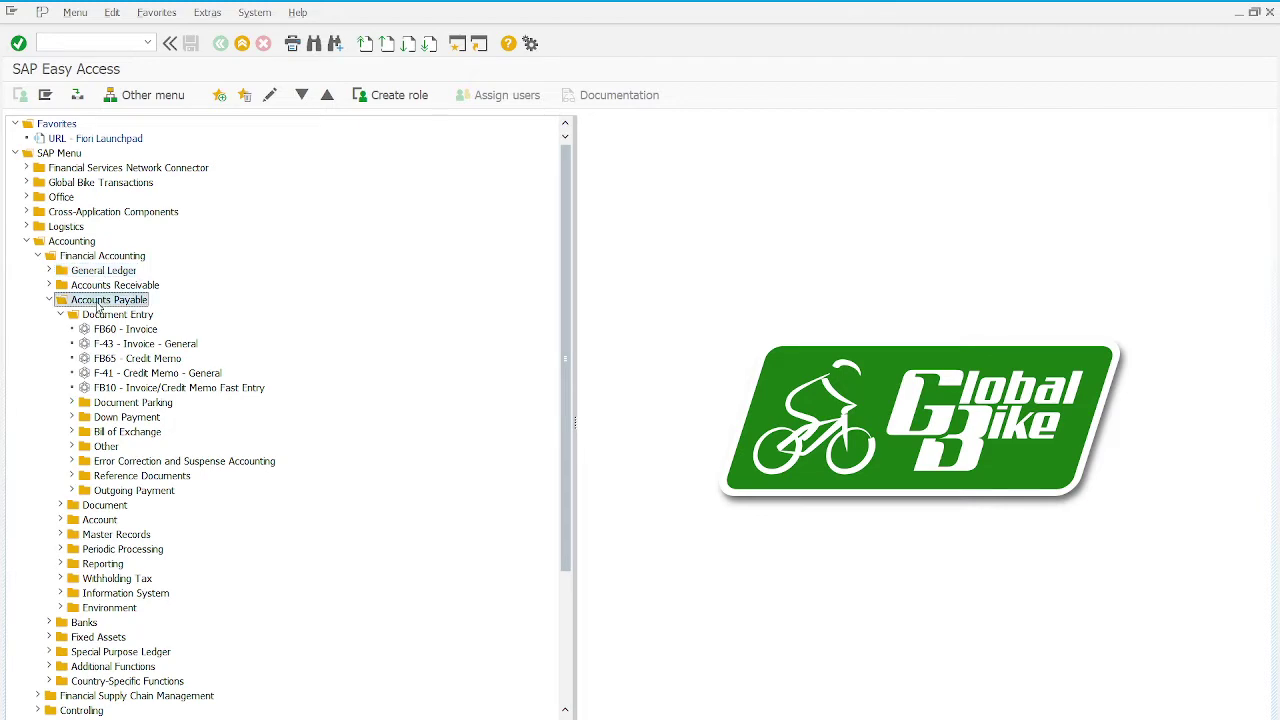
- Open the FB60 vendor invoice entry and choose Cardinal Properties 1005 as vendor, searching by term 1005 and country US
{"action": "left_click", "coordinate": [104, 316]}
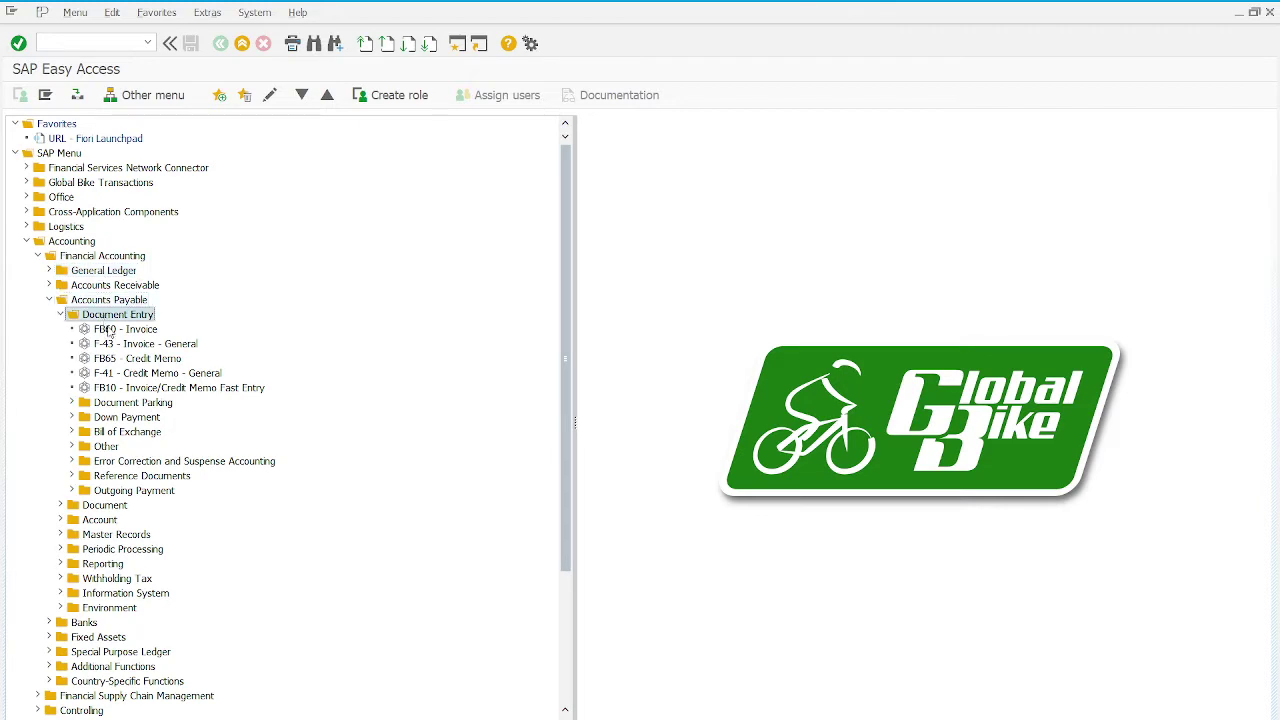
{"action": "double_click", "coordinate": [110, 329]}
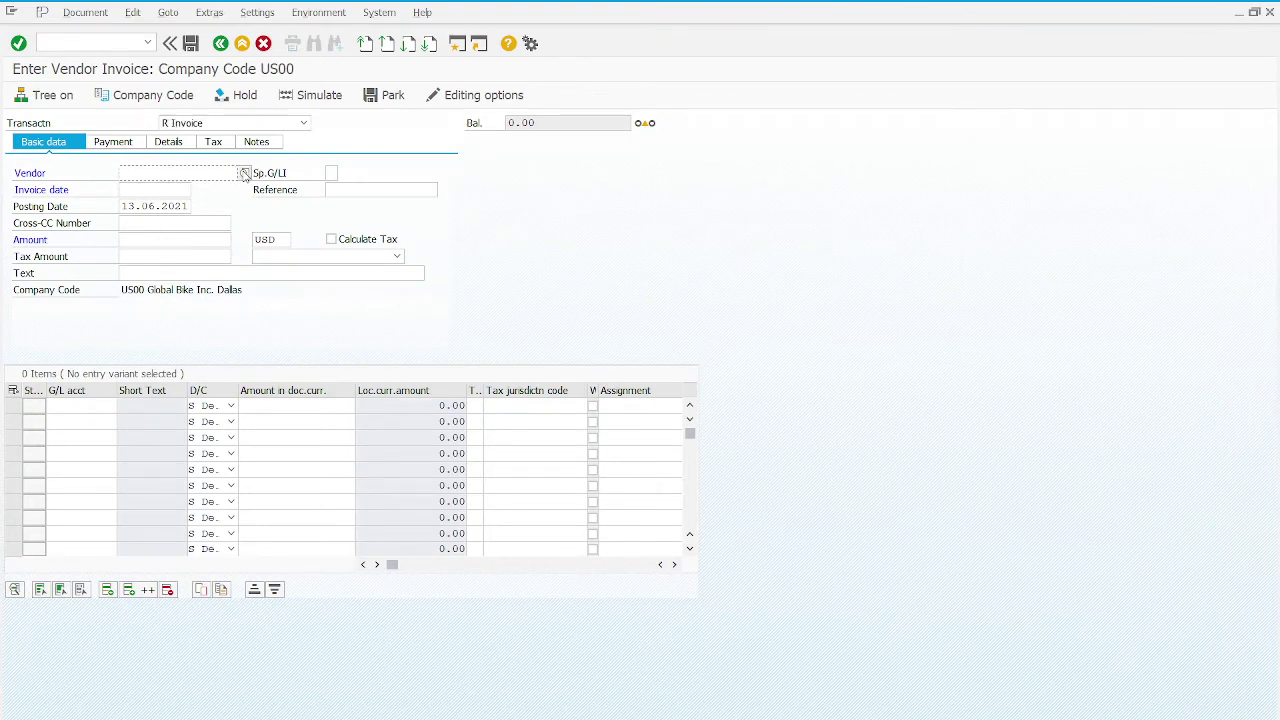
{"action": "left_click", "coordinate": [244, 174]}
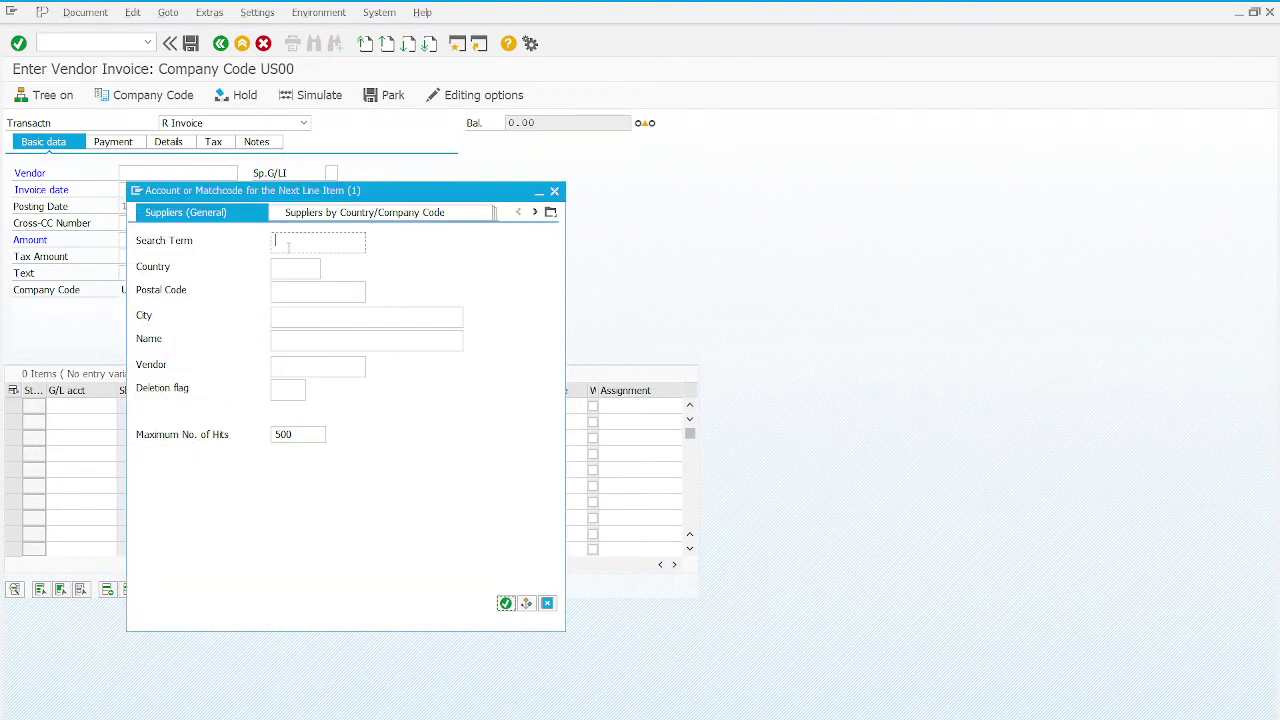
{"action": "type", "text": "1005"}
{"action": "key", "text": "Return"}
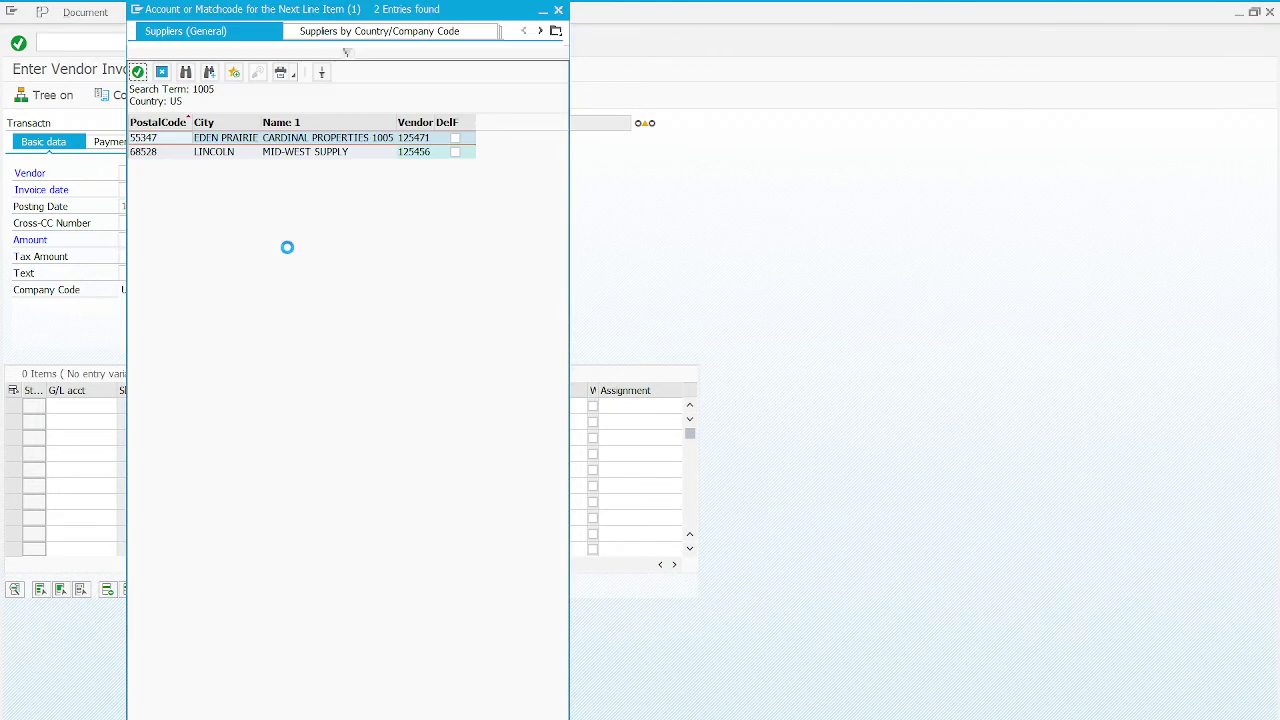
{"action": "double_click", "coordinate": [288, 141]}
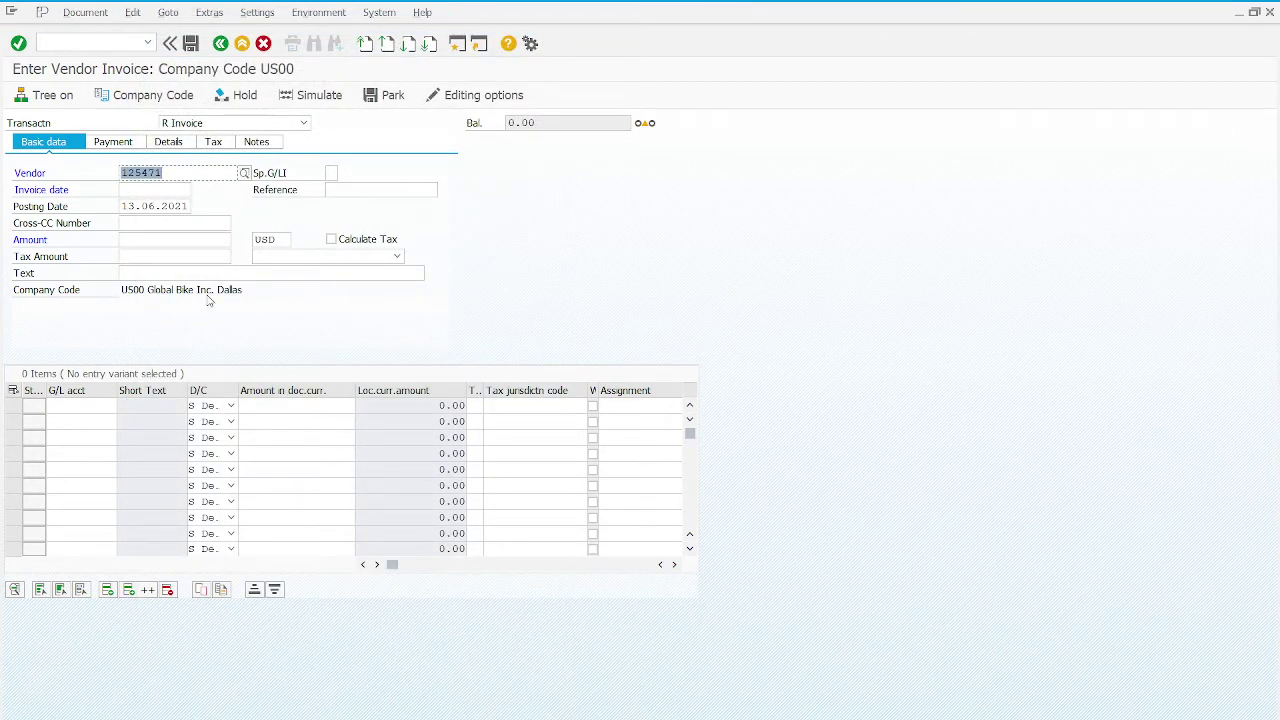
- Set the invoice date to 13.06.2021 and enter 1500 as the invoice amount
{"action": "left_click", "coordinate": [190, 190]}
{"action": "left_click", "coordinate": [197, 192]}
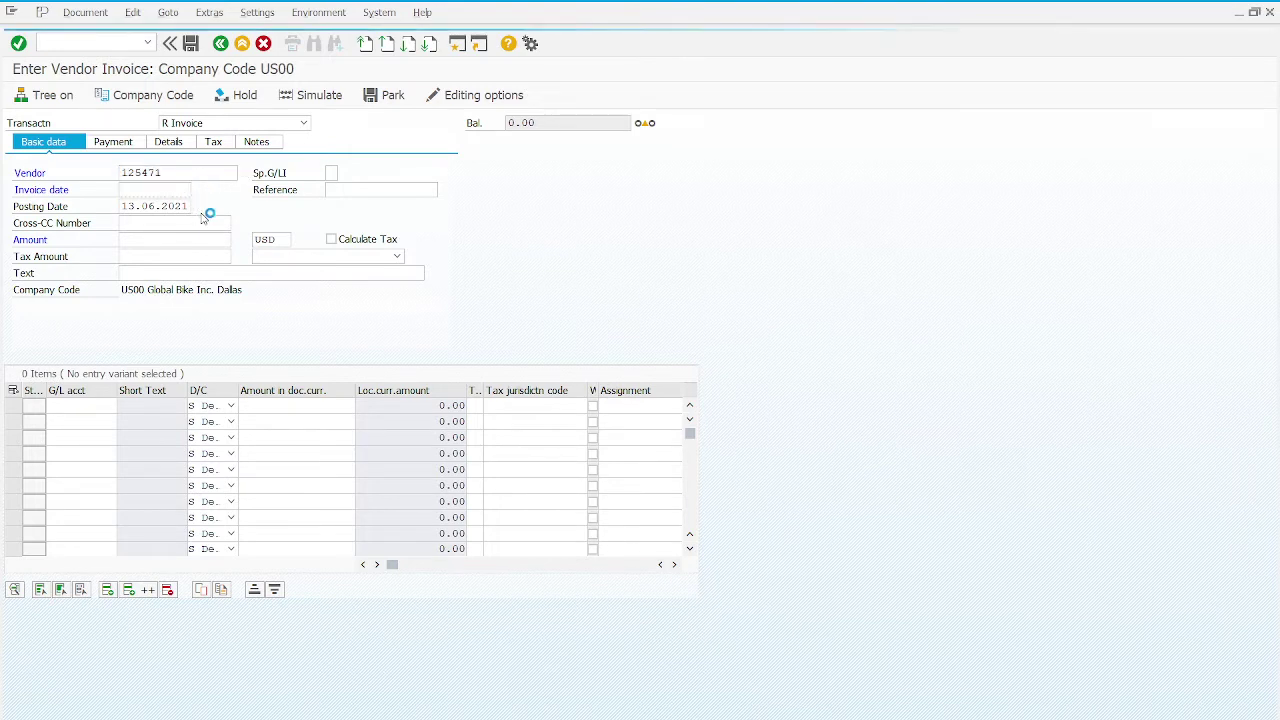
{"action": "left_click", "coordinate": [379, 320]}
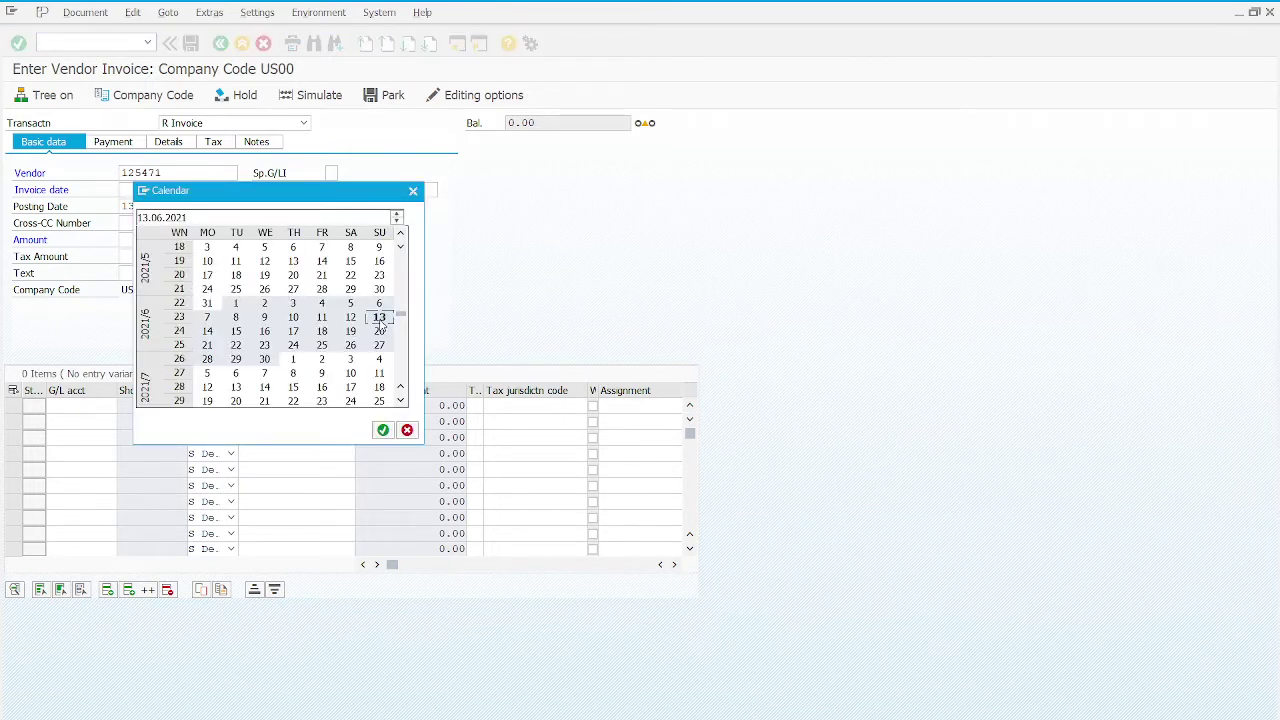
{"action": "left_click", "coordinate": [382, 424]}
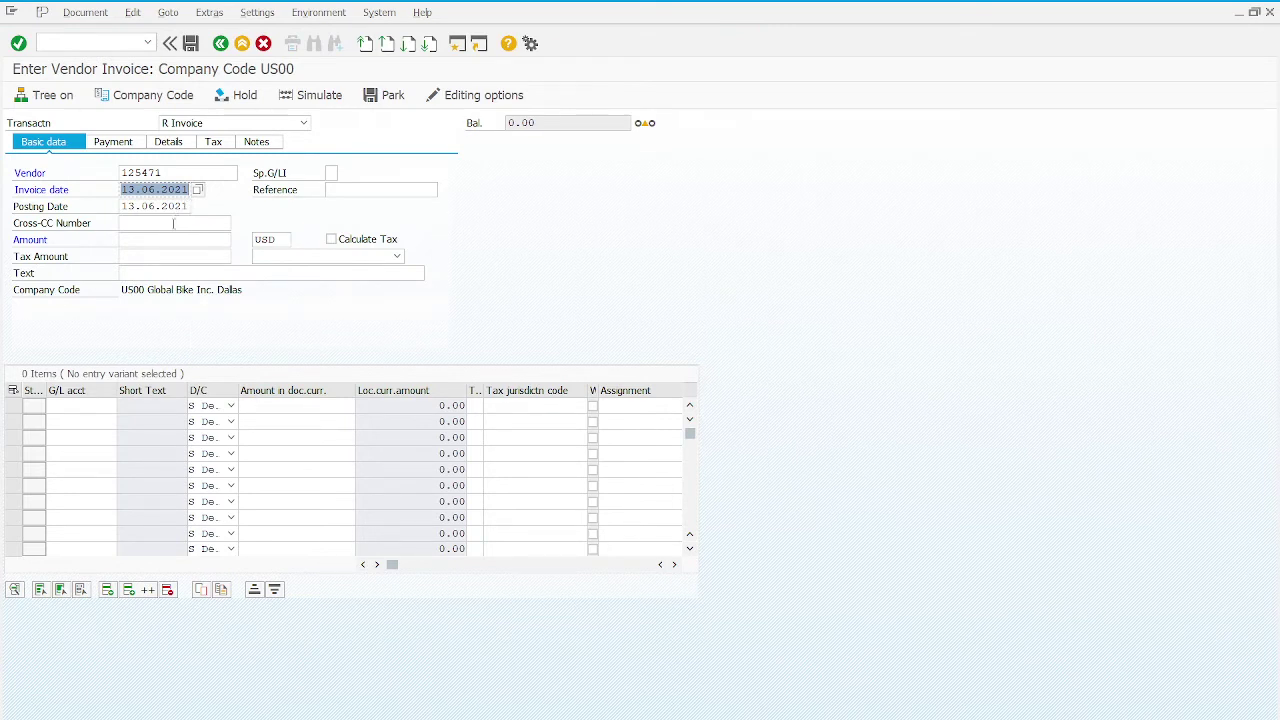
{"action": "left_click", "coordinate": [167, 238]}
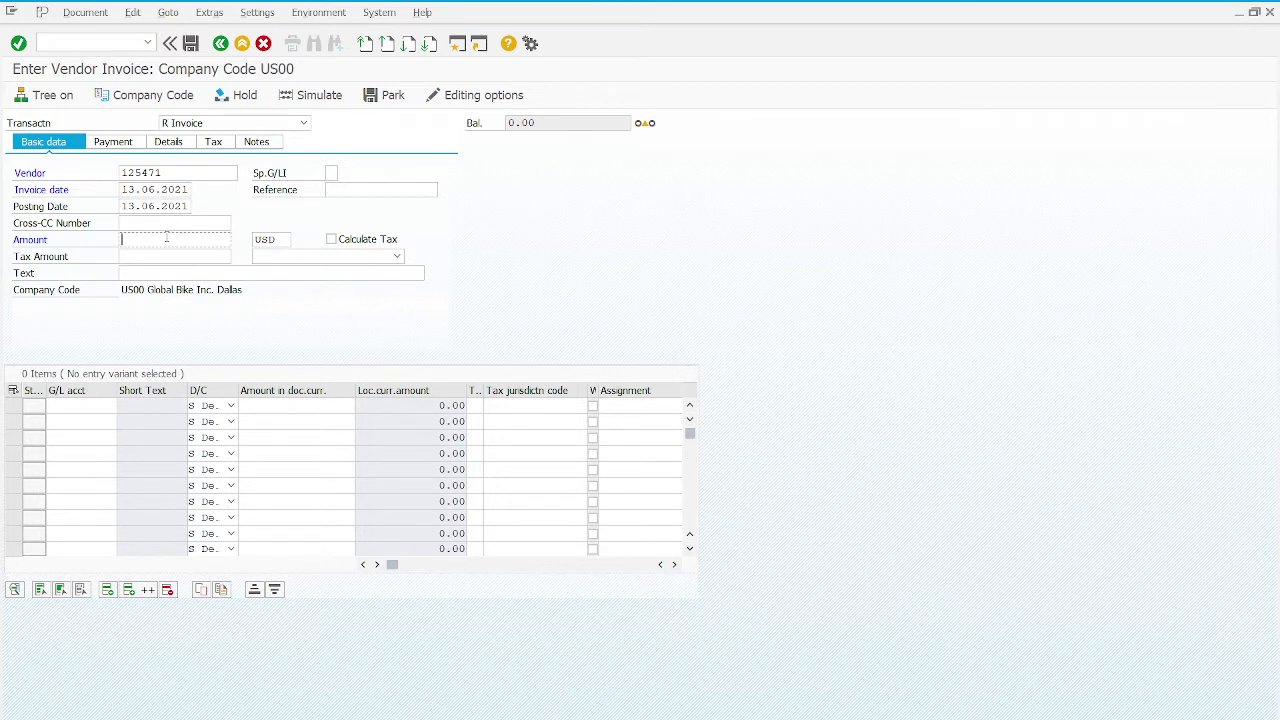
{"action": "type", "text": "1500"}
- Check the company code selection and confirm US00 for the invoice
{"action": "left_click", "coordinate": [133, 12]}
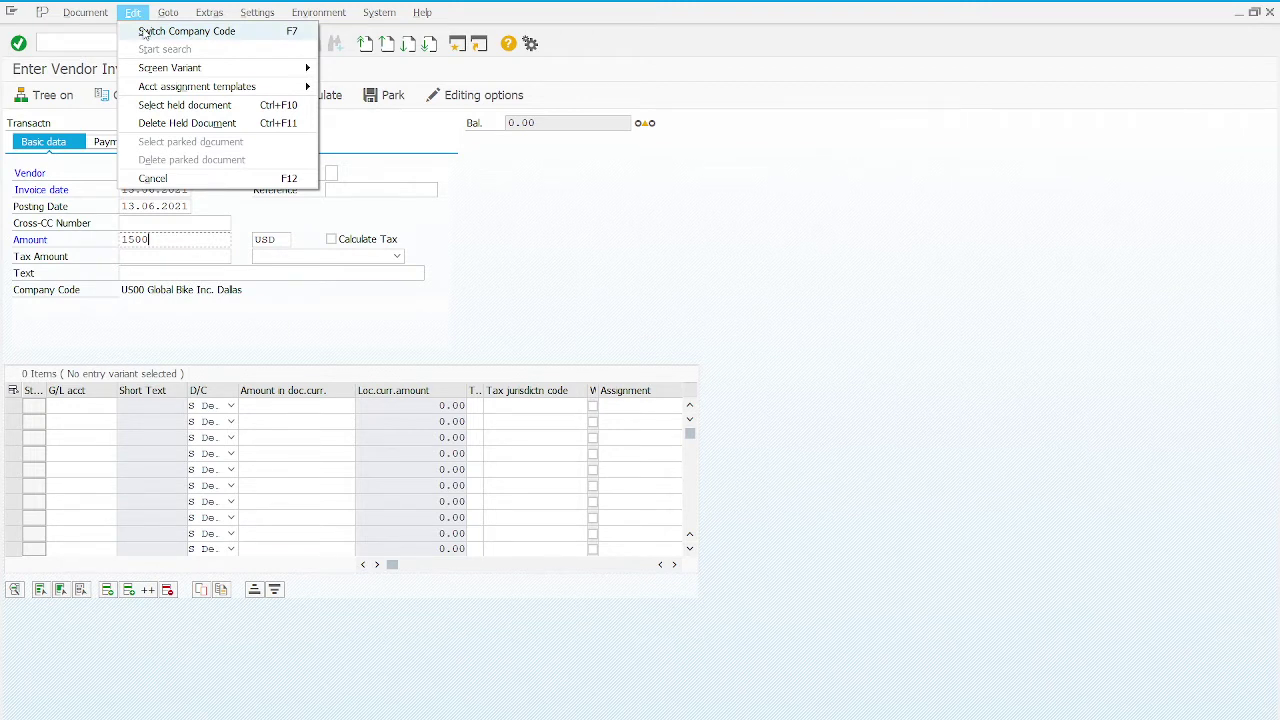
{"action": "left_click", "coordinate": [145, 32]}
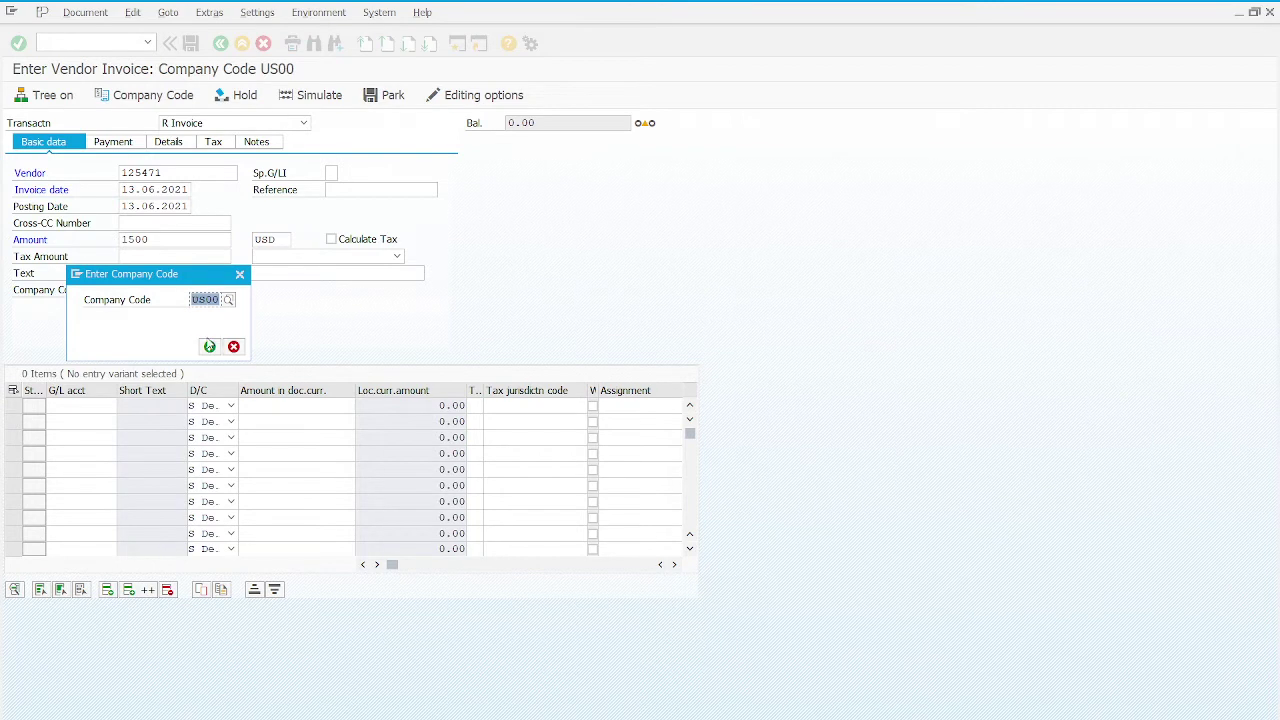
{"action": "left_click", "coordinate": [210, 347]}
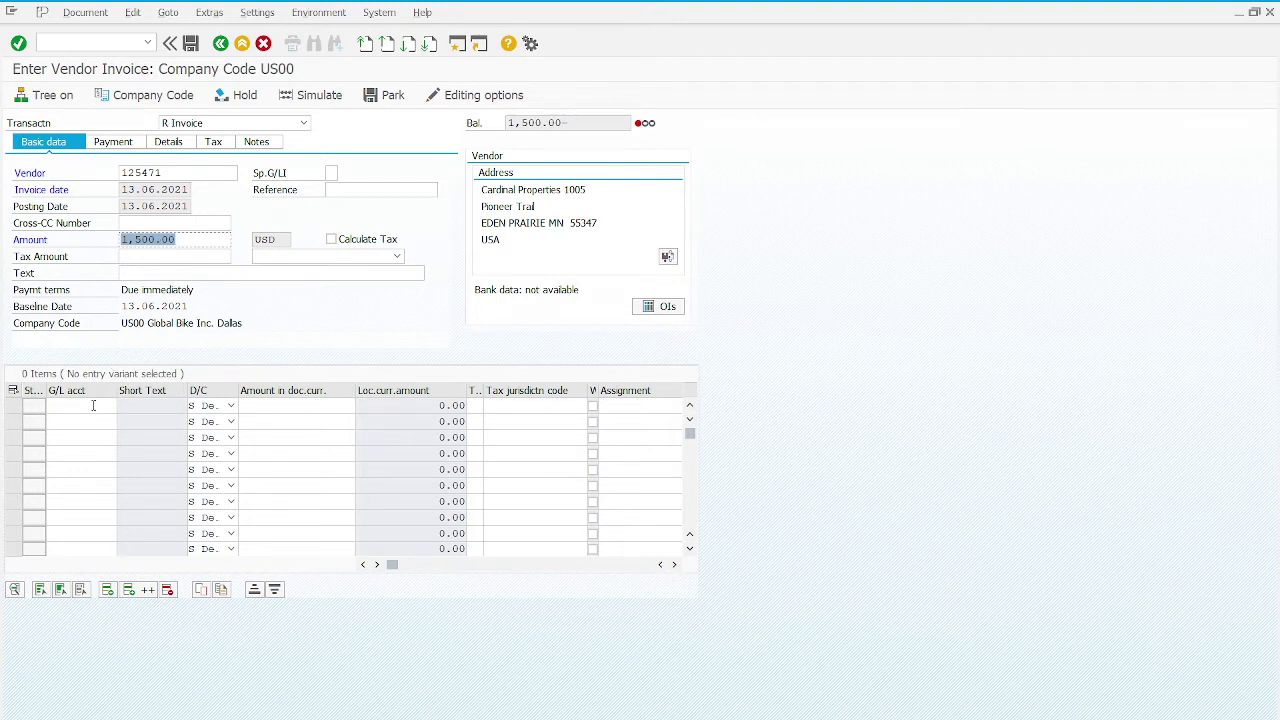
- Fill the first line item with G/L account 750905, Debit, and 1500 as the amount in document currency
{"action": "left_click", "coordinate": [91, 405]}
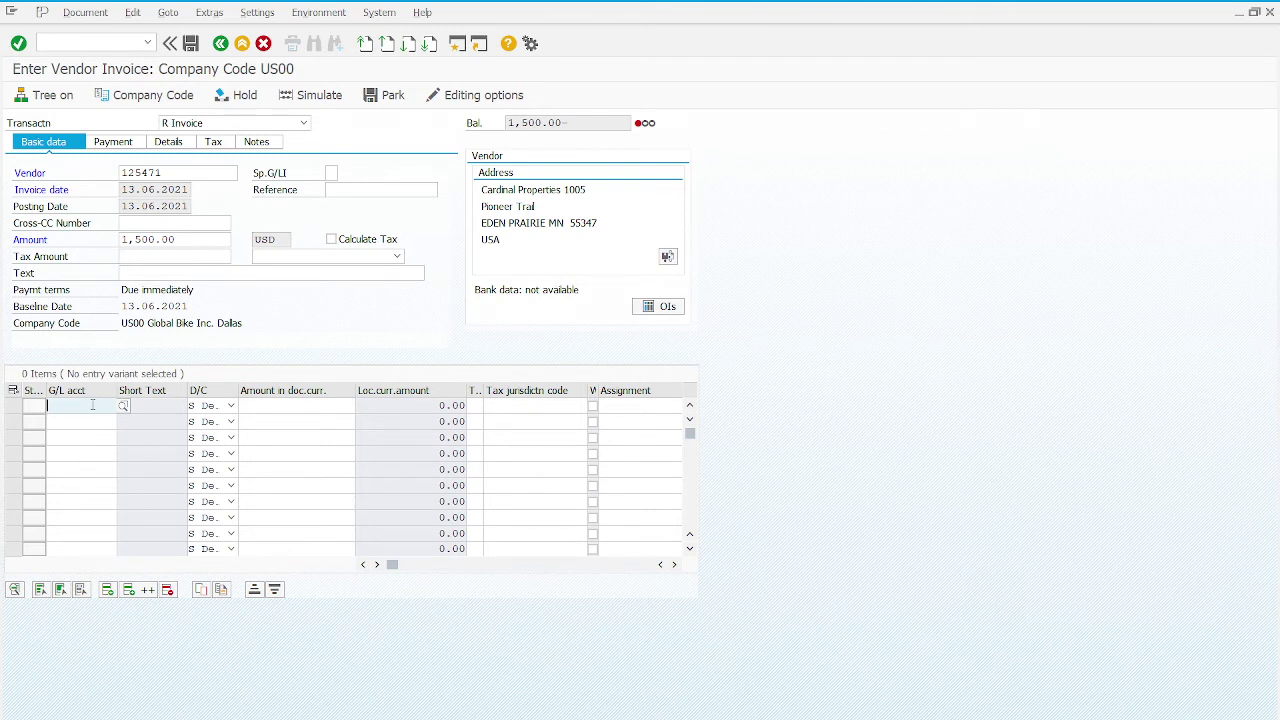
{"action": "type", "text": "75"}
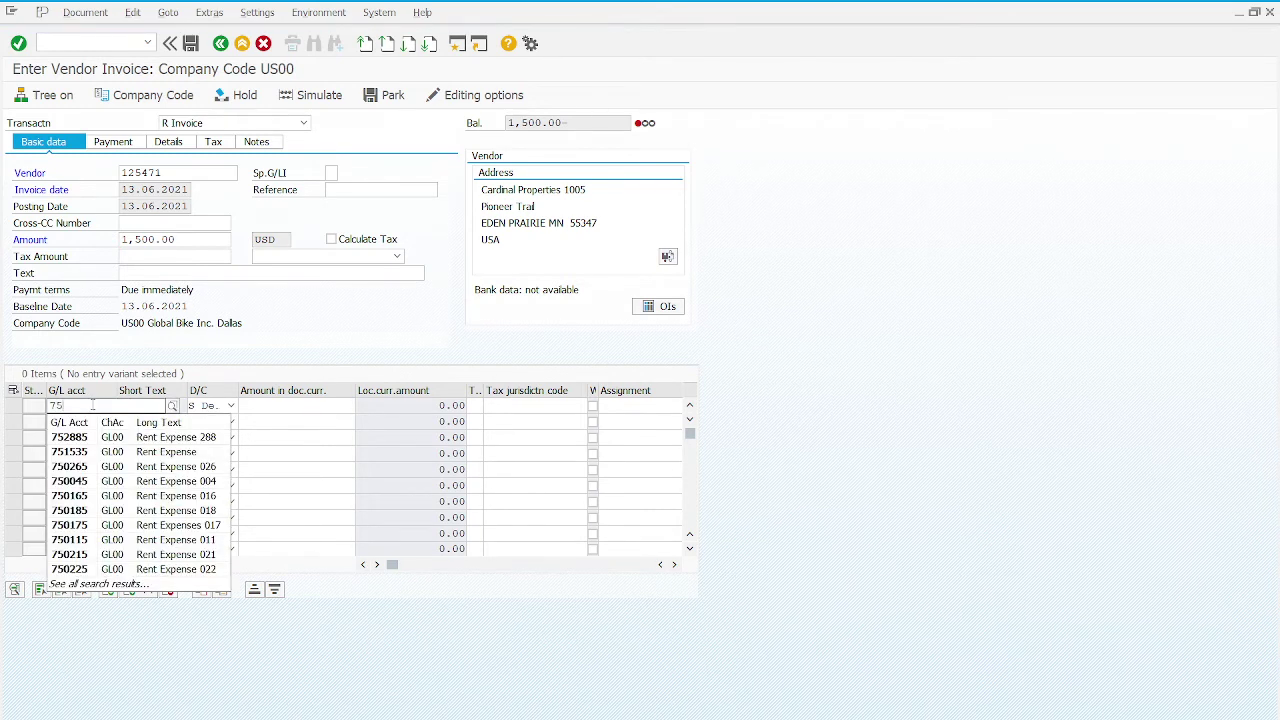
{"action": "type", "text": "090"}
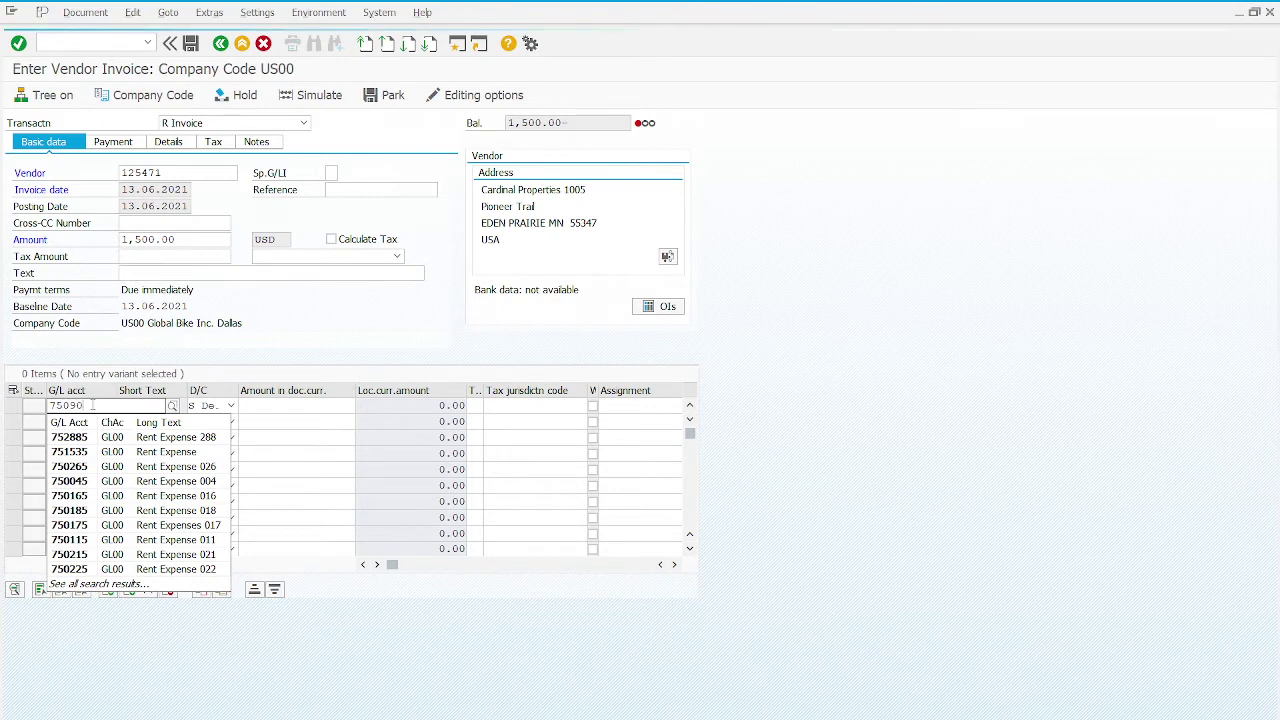
{"action": "type", "text": "5"}
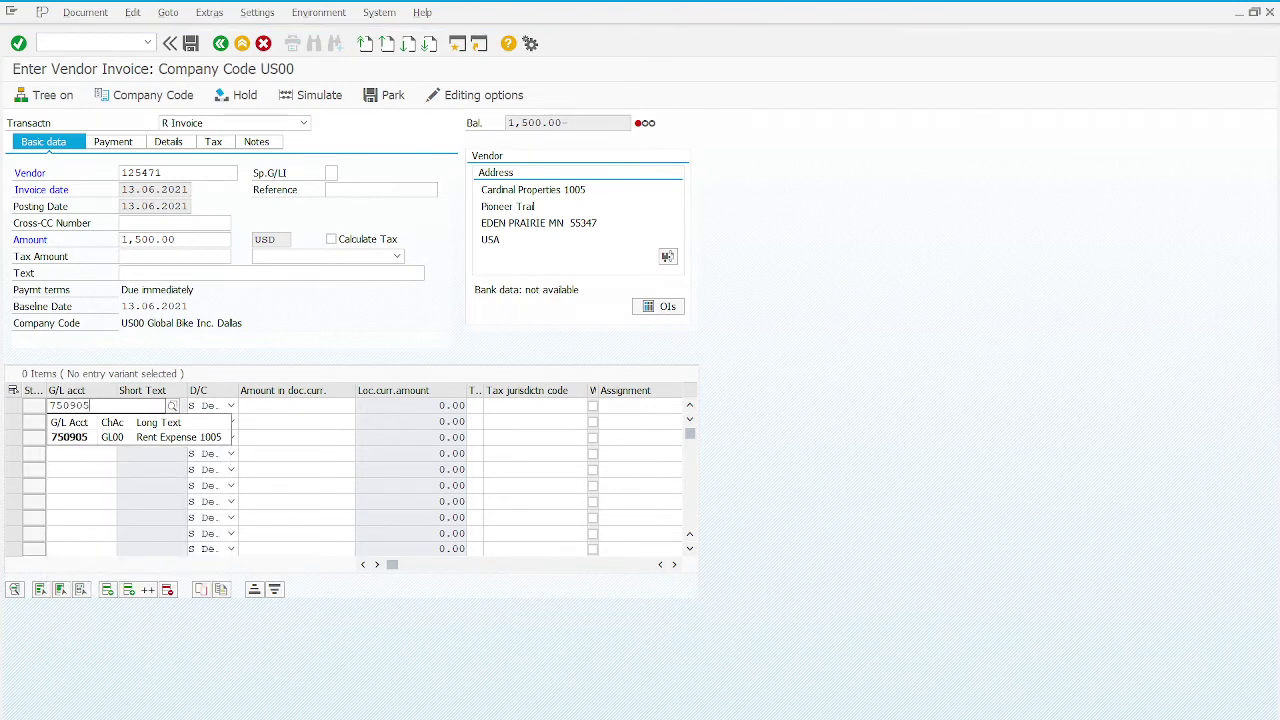
{"action": "left_click", "coordinate": [230, 406]}
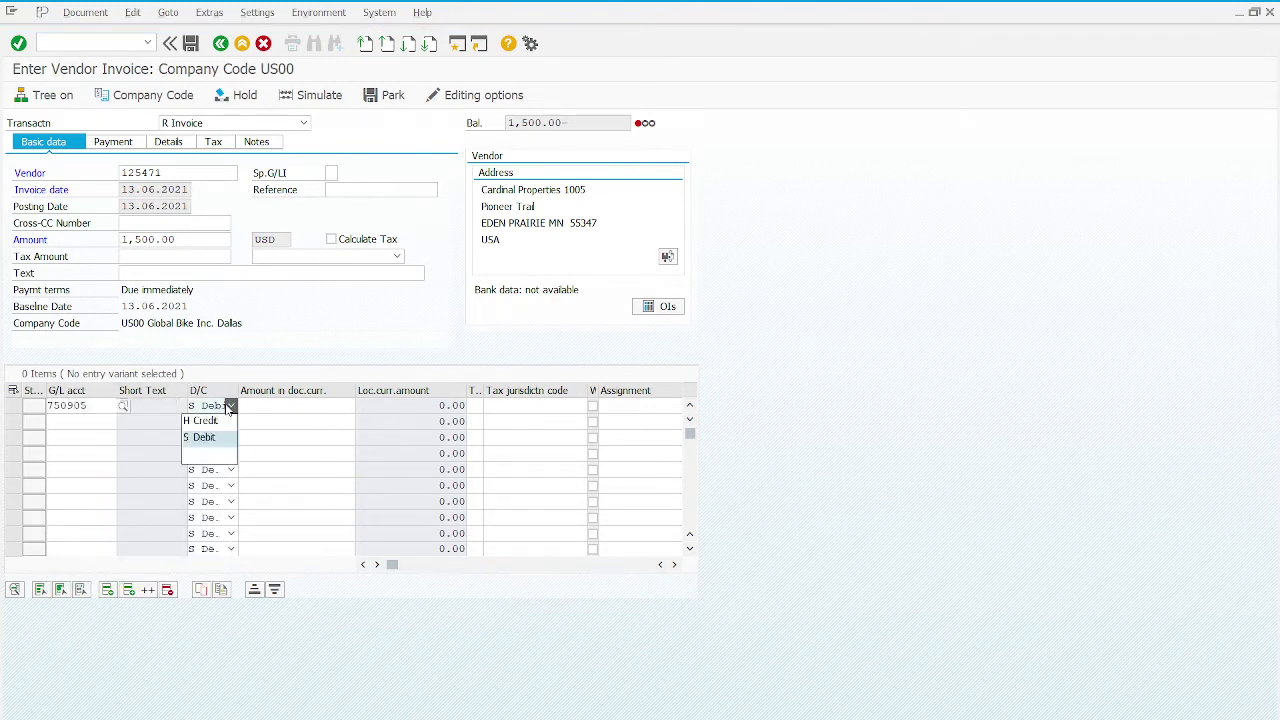
{"action": "left_click", "coordinate": [205, 438]}
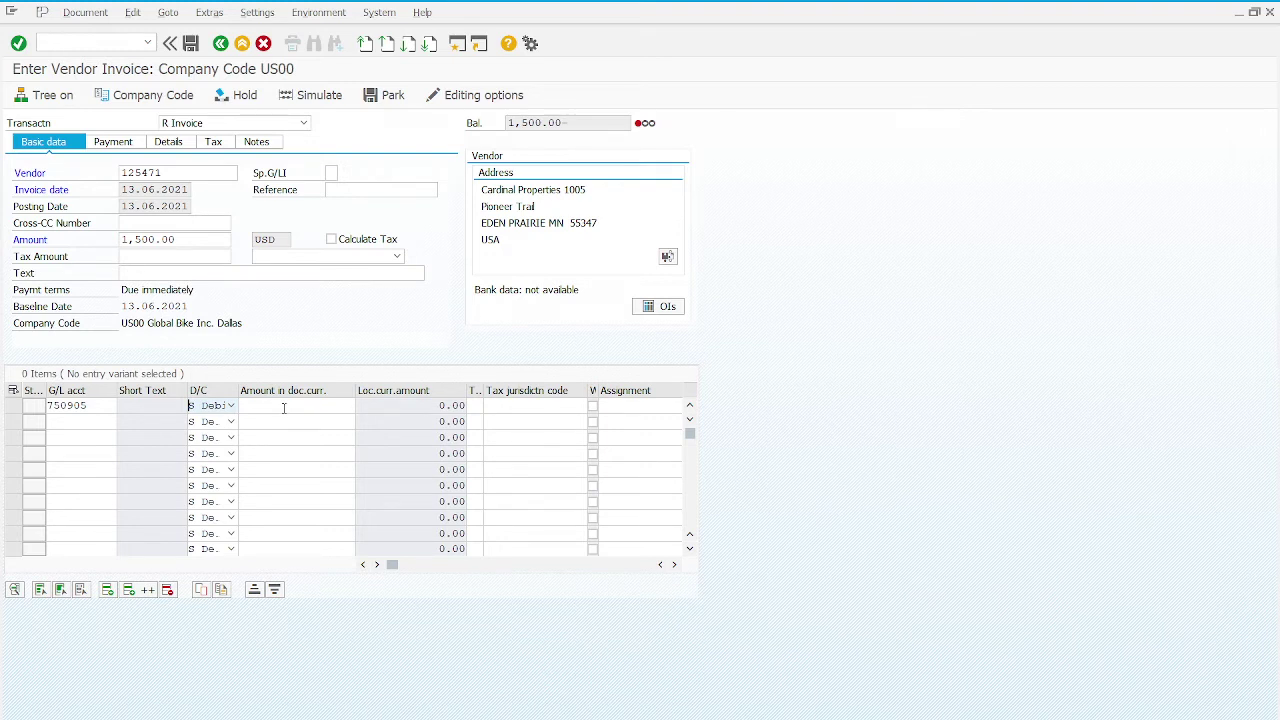
{"action": "left_click", "coordinate": [284, 408]}
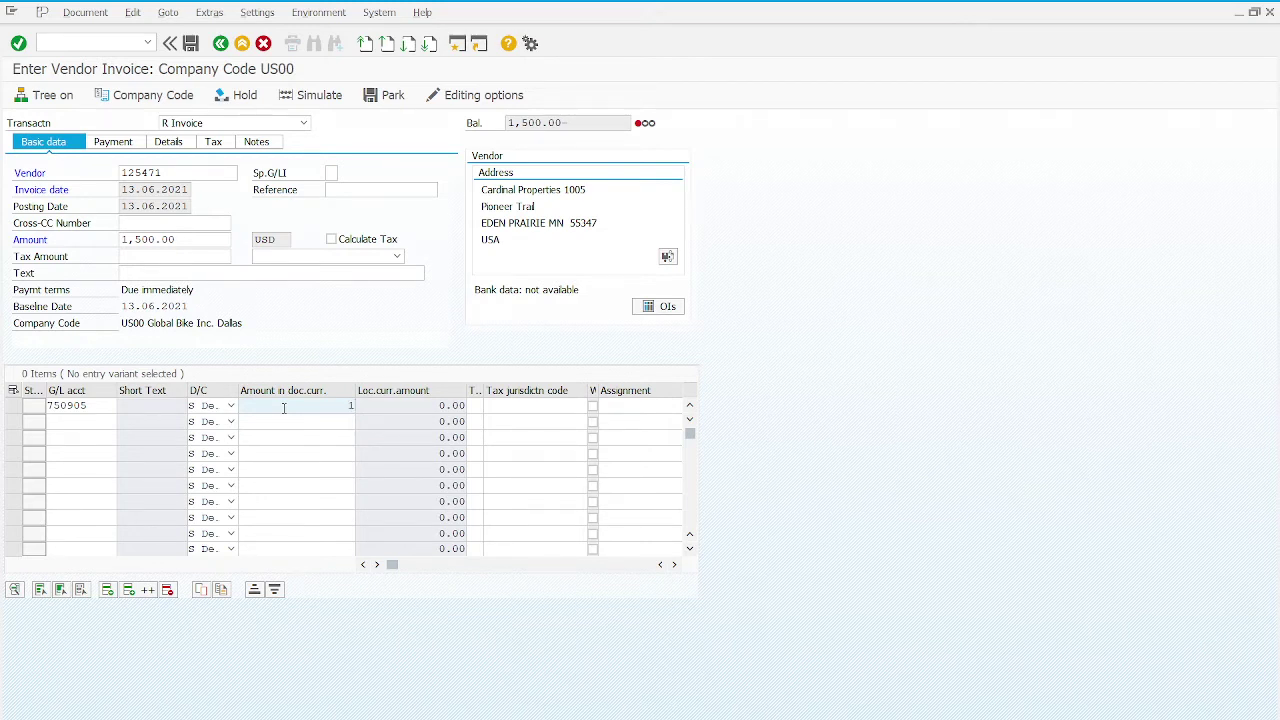
{"action": "type", "text": "500"}
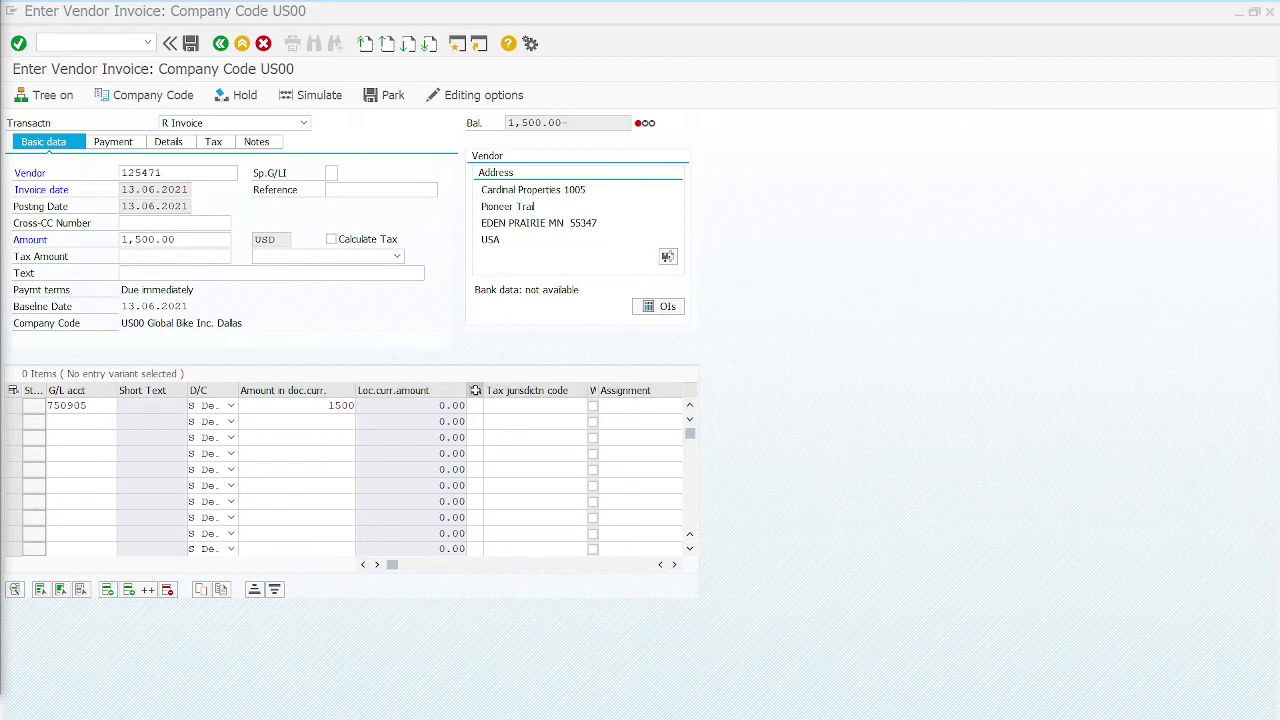
- Enter Expenses-1005 as the first line item's text
{"action": "left_click_drag", "start_coordinate": [475, 390], "coordinate": [486, 391]}
{"action": "left_click", "coordinate": [675, 565]}
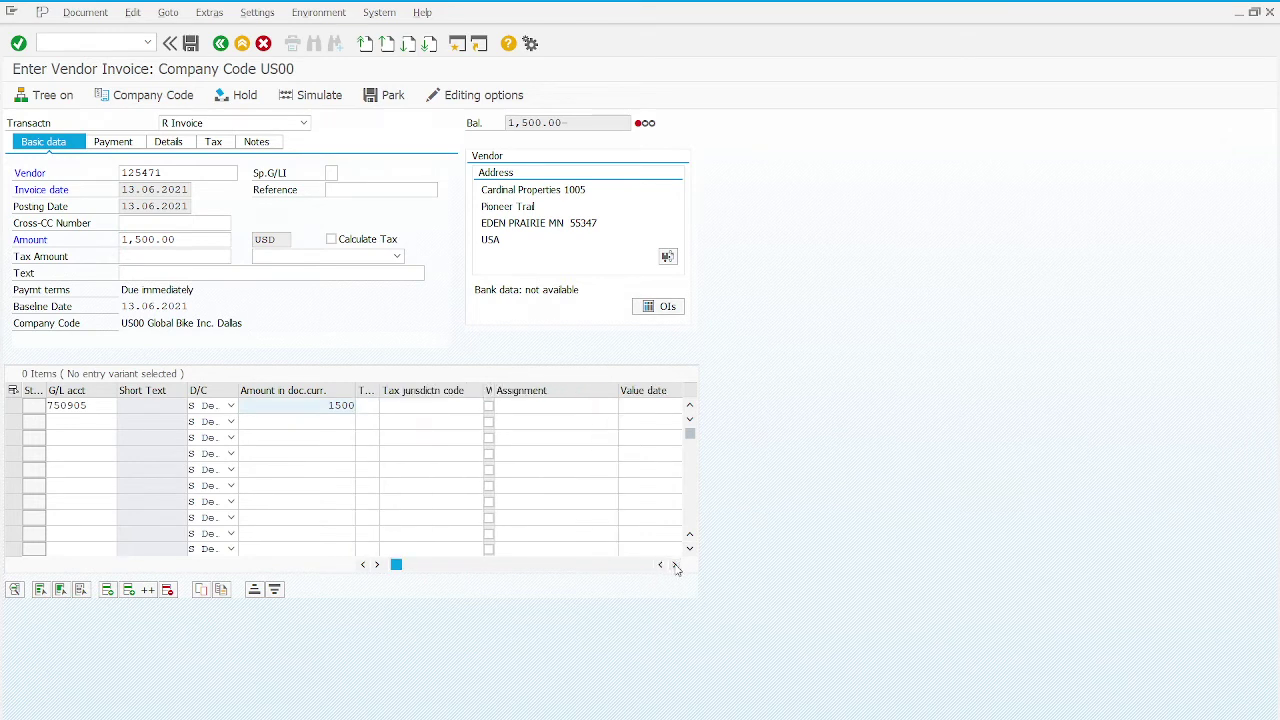
{"action": "left_click", "coordinate": [675, 565]}
{"action": "left_click", "coordinate": [675, 565]}
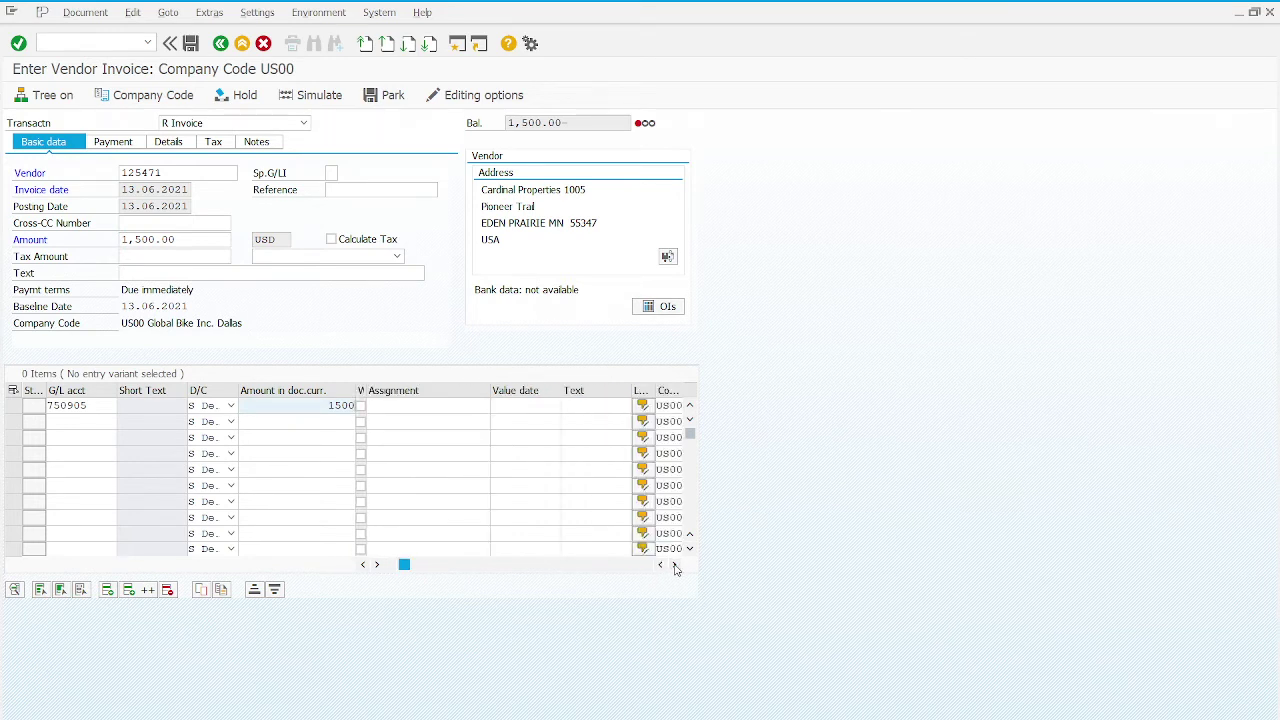
{"action": "left_click", "coordinate": [579, 405]}
{"action": "type", "text": "Expenses ###"}
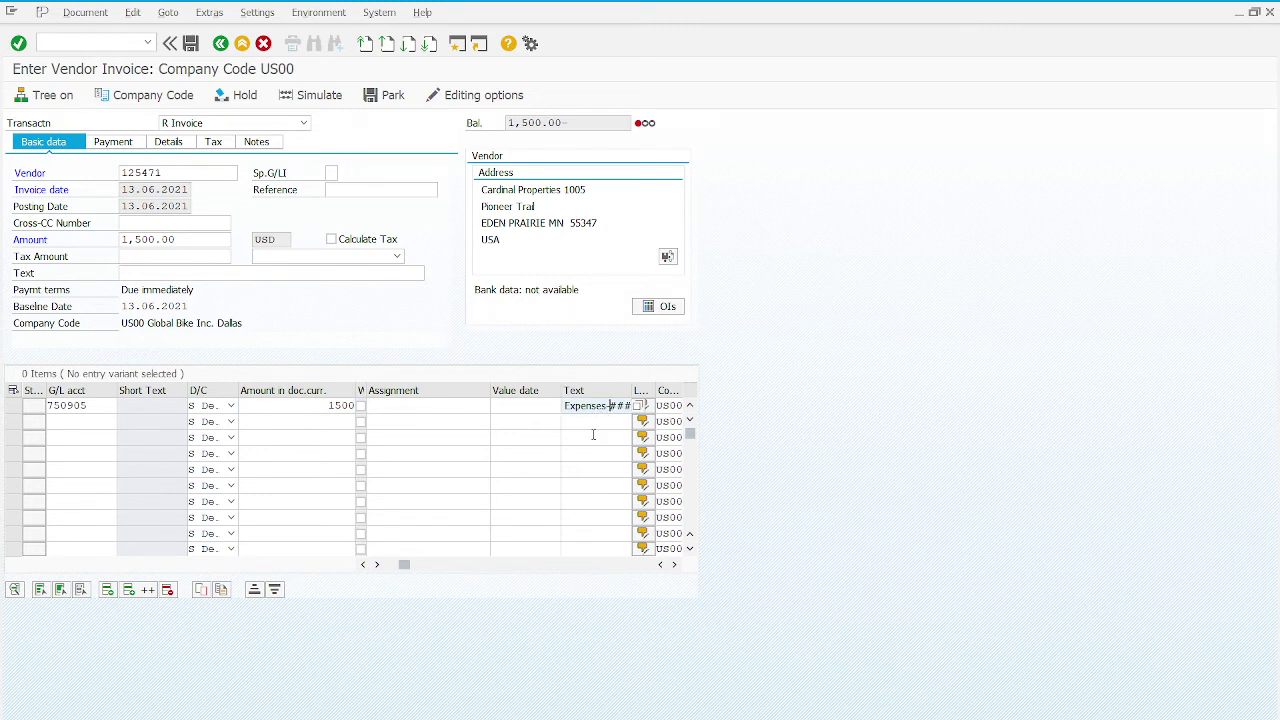
{"action": "key", "text": "Left"}
{"action": "key", "text": "Left"}
{"action": "key", "text": "Left"}
{"action": "key", "text": "Left"}
{"action": "key", "text": "Left"}
{"action": "key", "text": "Left"}
{"action": "key", "text": "Left"}
{"action": "key", "text": "Left"}
{"action": "key", "text": "Left"}
{"action": "key", "text": "Left"}
{"action": "key", "text": "Left"}
{"action": "key", "text": "Left"}
{"action": "key", "text": "Left"}
{"action": "key", "text": "Left"}
{"action": "key", "text": "Left"}
{"action": "key", "text": "Left"}
{"action": "key", "text": "Left"}
{"action": "key", "text": "Left"}
{"action": "key", "text": "Left"}
{"action": "key", "text": "Left"}
{"action": "key", "text": "Right"}
{"action": "key", "text": "Right"}
{"action": "key", "text": "Right"}
{"action": "key", "text": "Right"}
{"action": "key", "text": "Right"}
{"action": "key", "text": "Right"}
{"action": "key", "text": "Right"}
{"action": "key", "text": "Right"}
{"action": "key", "text": "Right"}
{"action": "key", "text": "Right"}
{"action": "key", "text": "Right"}
{"action": "key", "text": "Right"}
{"action": "key", "text": "Right"}
{"action": "key", "text": "Right"}
{"action": "key", "text": "Right"}
{"action": "key", "text": "Right"}
{"action": "key", "text": "Right"}
{"action": "key", "text": "Right"}
{"action": "key", "text": "Right"}
{"action": "key", "text": "Right"}
{"action": "key", "text": "BackSpace"}
{"action": "key", "text": "BackSpace"}
{"action": "key", "text": "BackSpace"}
{"action": "type", "text": "1005"}
- Assign cost center NAHR2090 to the first line item
{"action": "left_click", "coordinate": [673, 565]}
{"action": "left_click", "coordinate": [673, 565]}
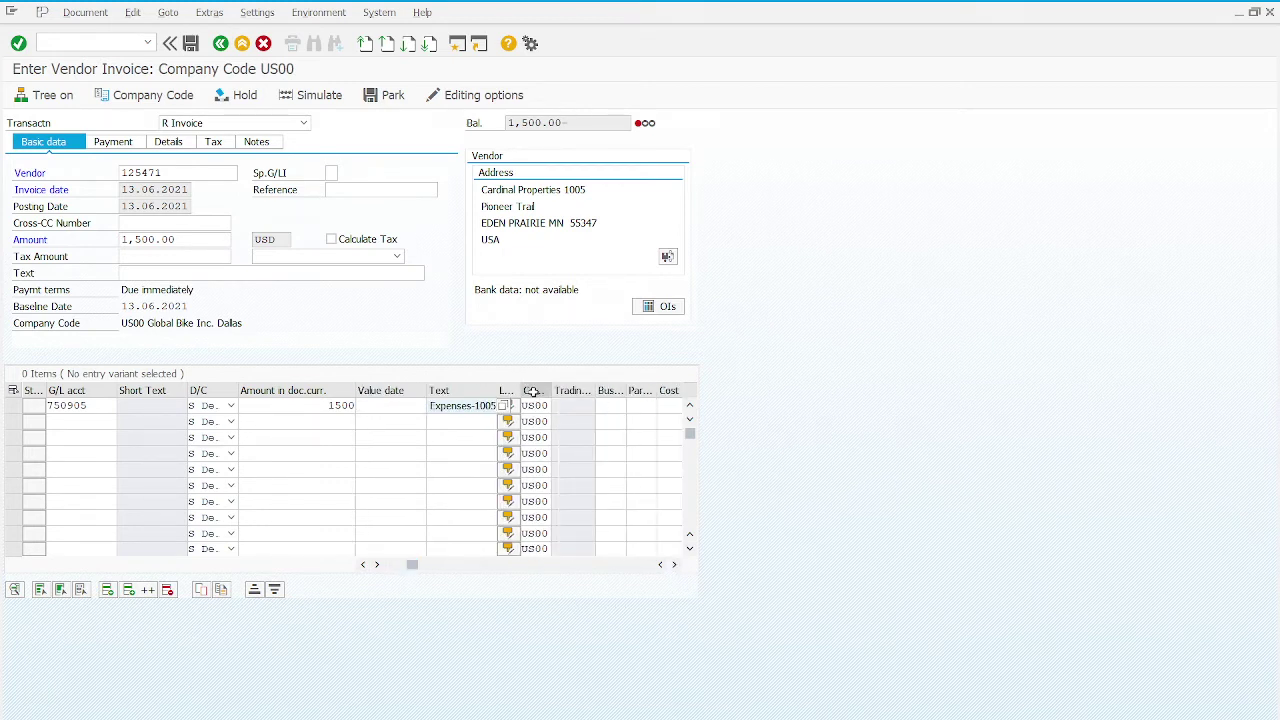
{"action": "left_click", "coordinate": [657, 407]}
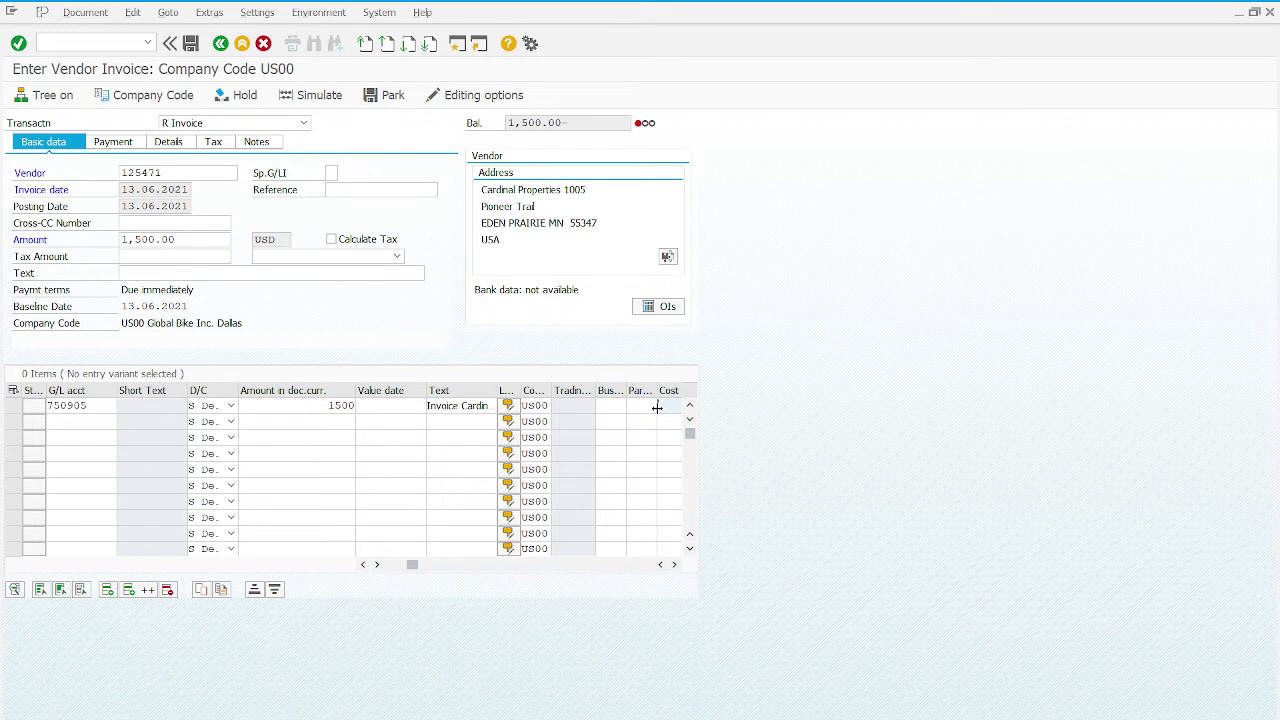
{"action": "type", "text": "NA"}
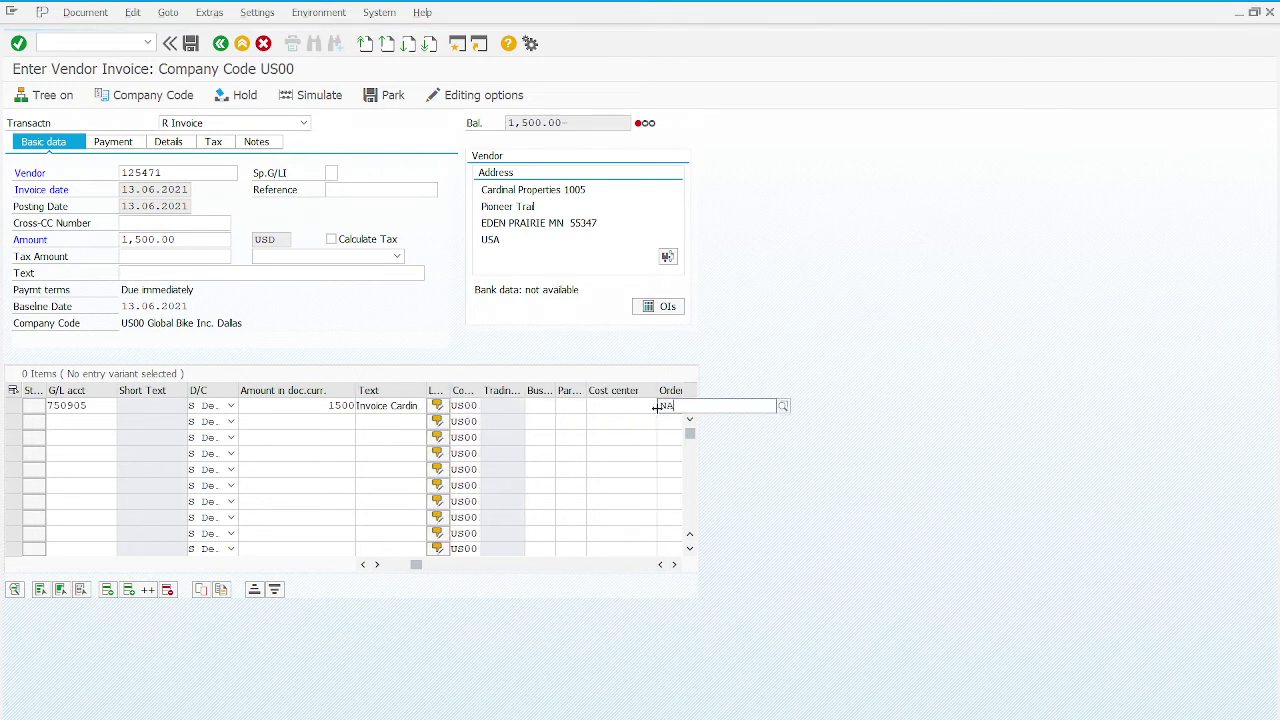
{"action": "type", "text": "HR2"}
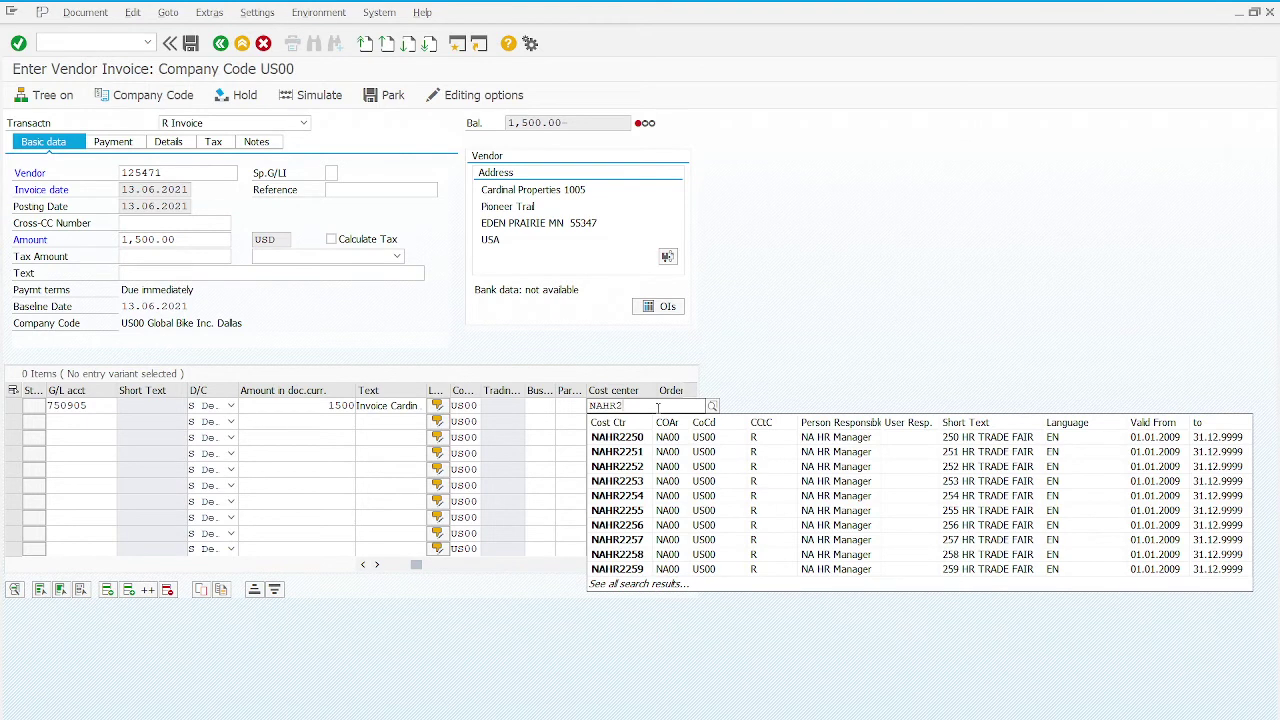
{"action": "type", "text": "090"}
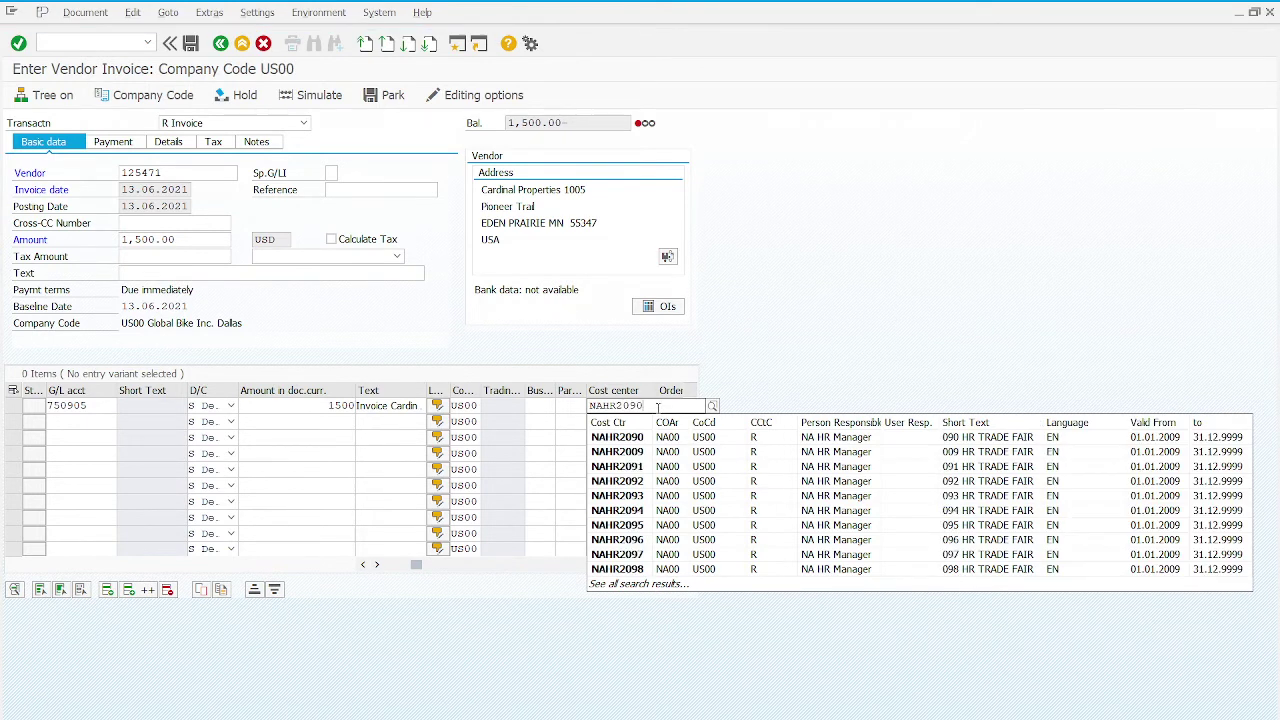
{"action": "left_click", "coordinate": [789, 367]}
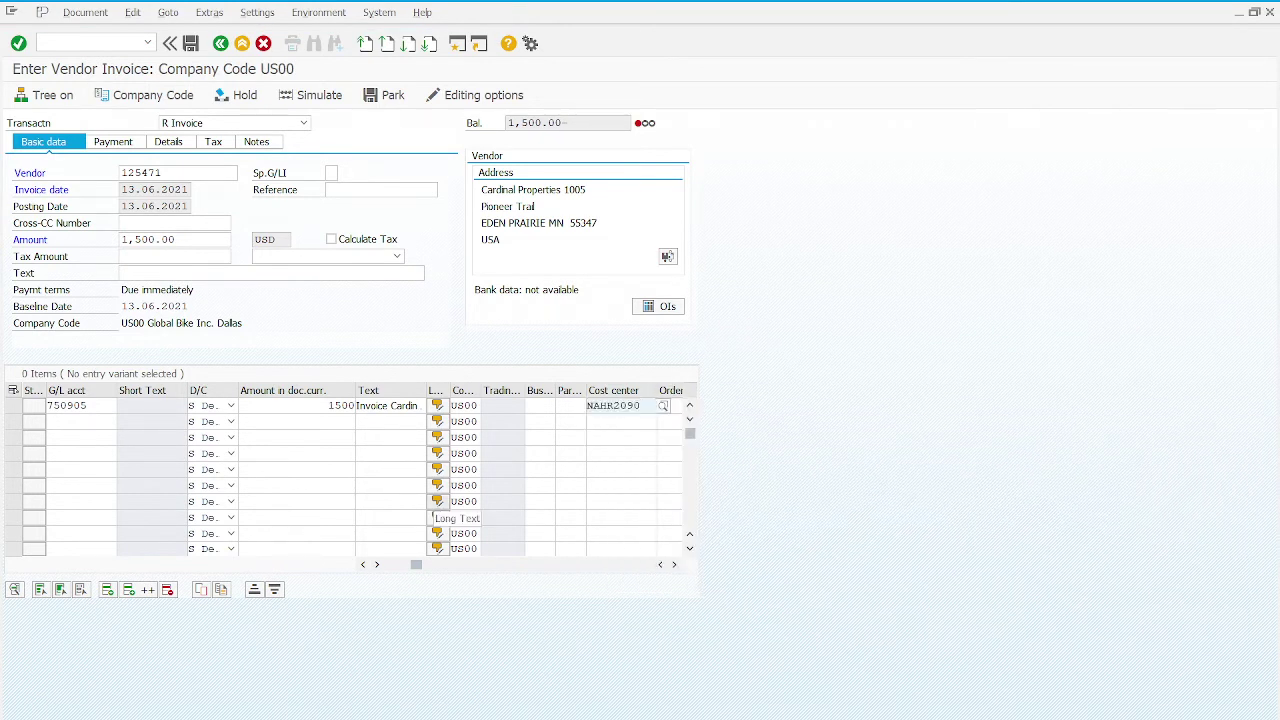
- Validate the line item for account 750905, acknowledging the tax code warning
{"action": "left_click", "coordinate": [18, 43]}
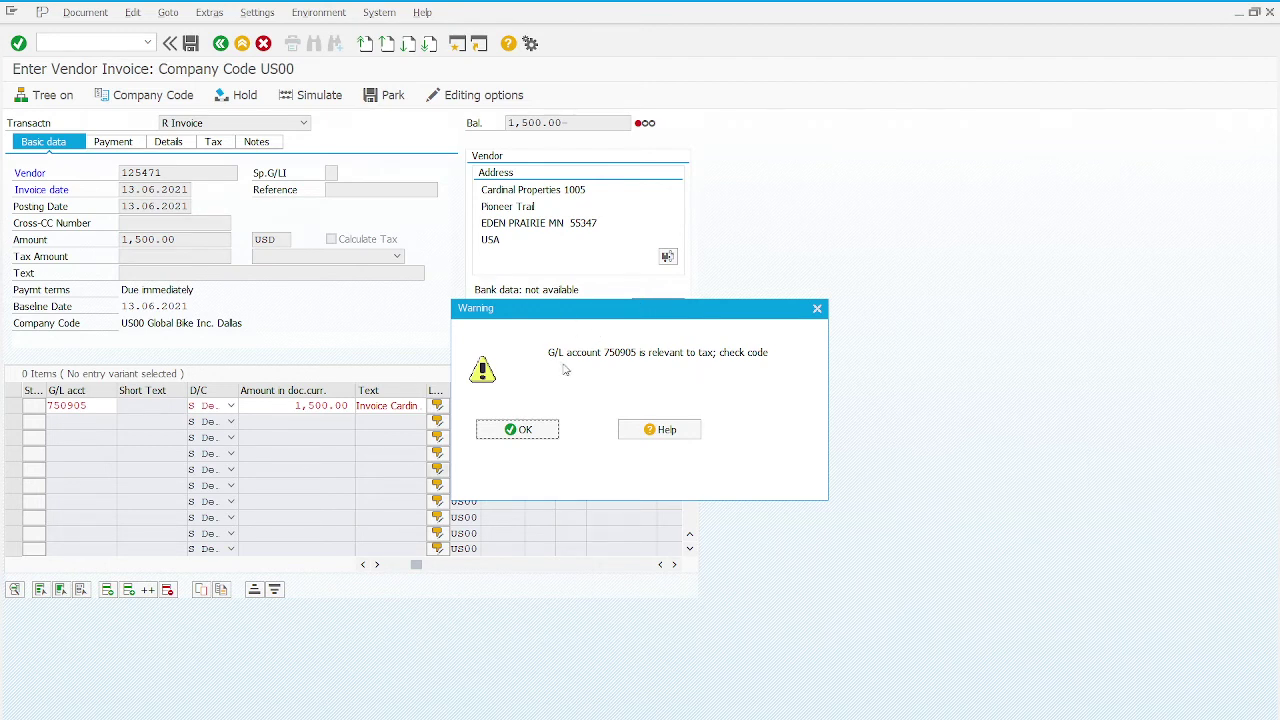
{"action": "left_click", "coordinate": [531, 430]}
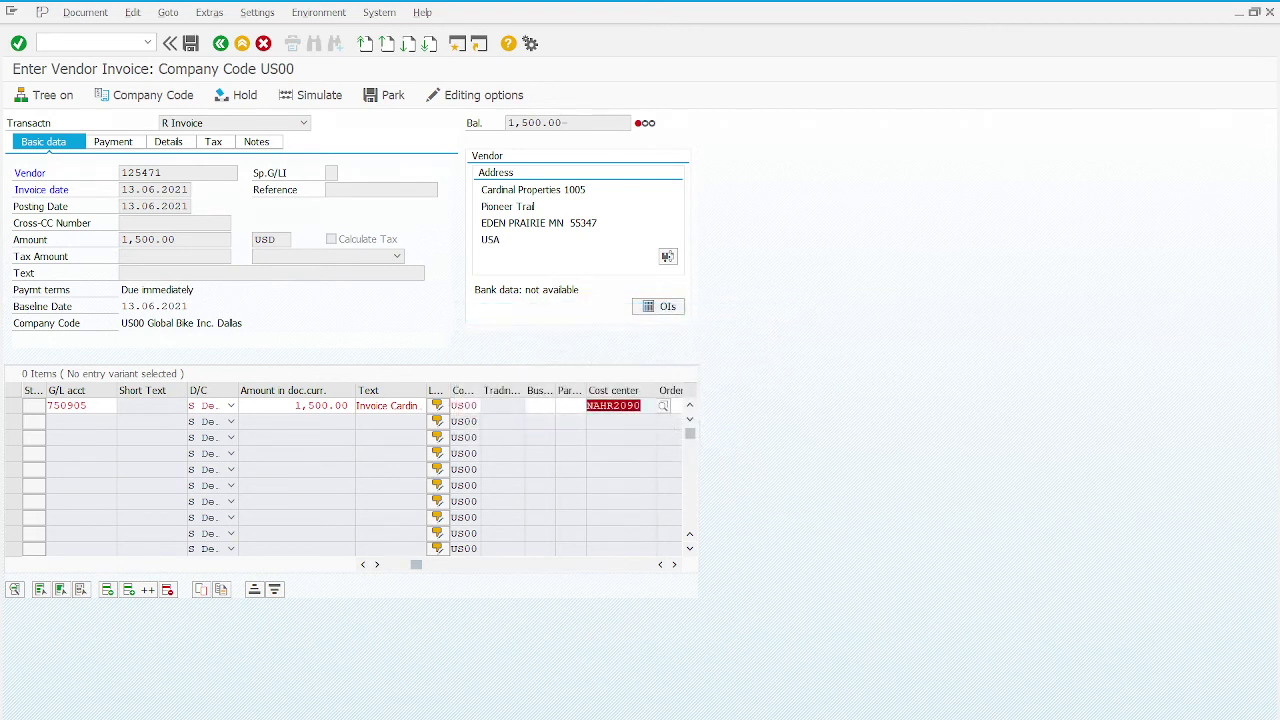
{"action": "left_click", "coordinate": [307, 97]}
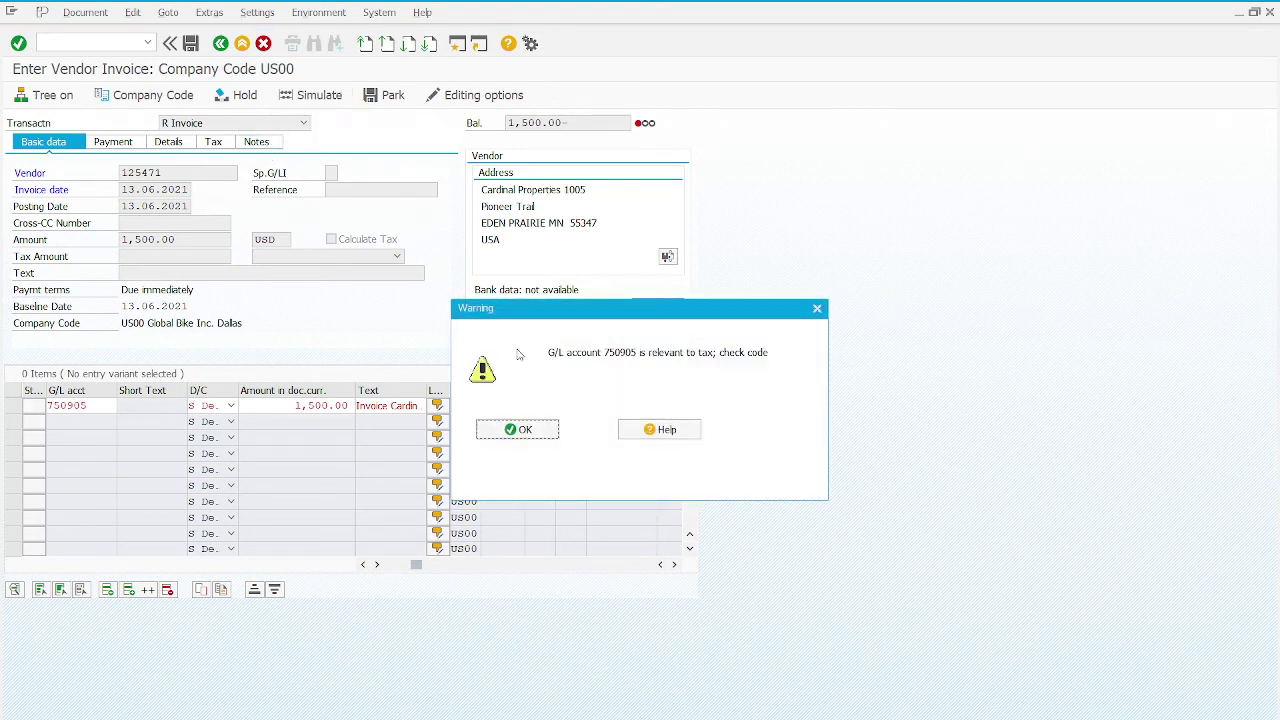
{"action": "left_click", "coordinate": [532, 431]}
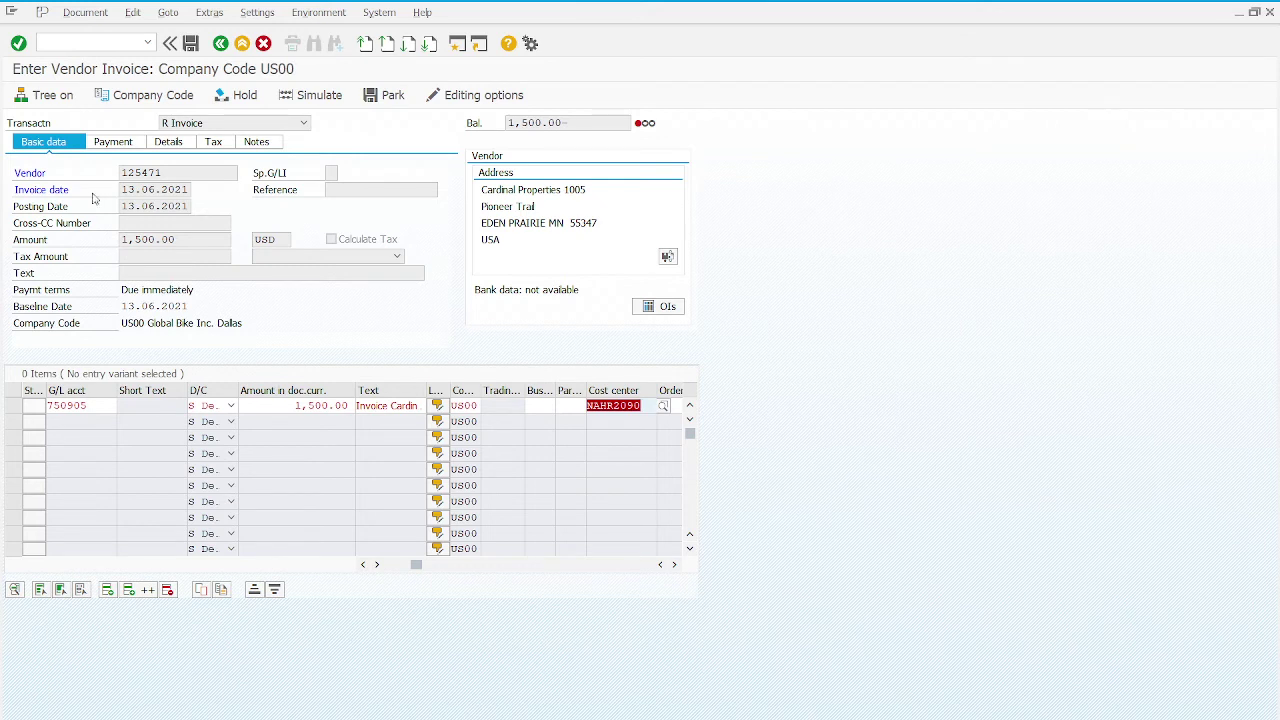
{"action": "left_click", "coordinate": [20, 45]}
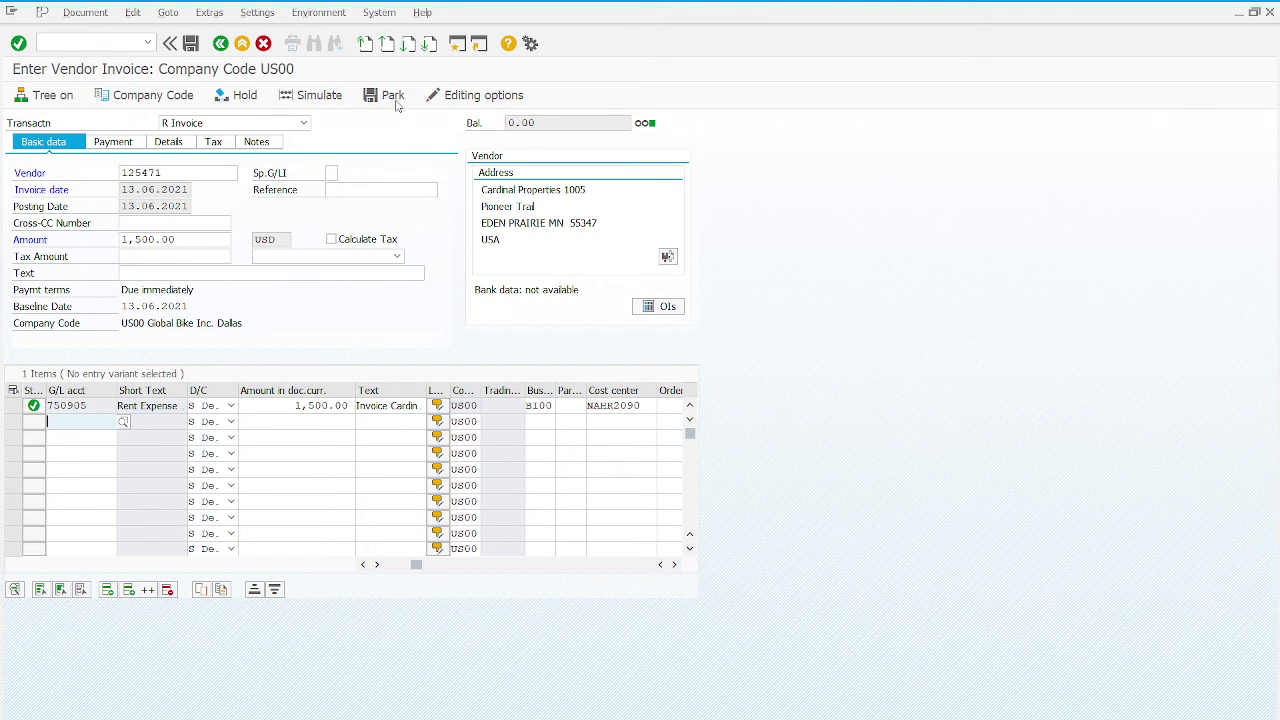
- Simulate the vendor invoice, accepting the tax code warnings, to review the document overview, and return to the invoice entry
{"action": "left_click", "coordinate": [340, 104]}
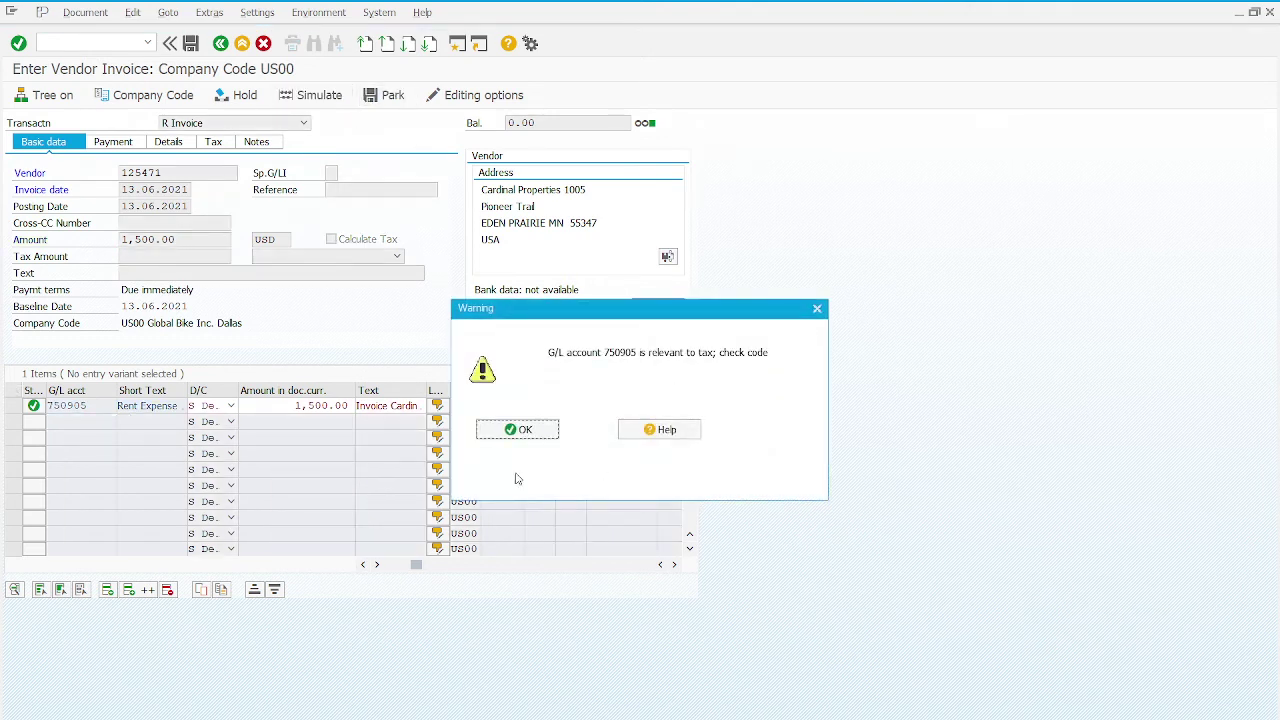
{"action": "left_click", "coordinate": [494, 436]}
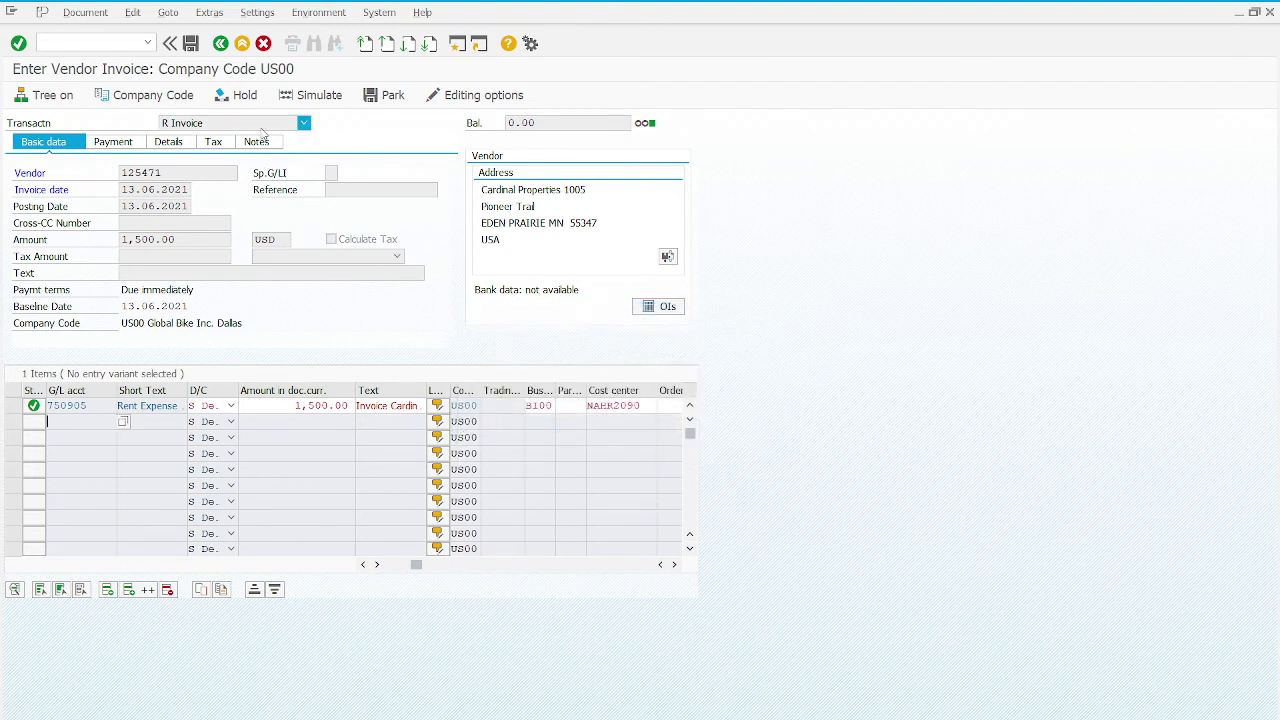
{"action": "left_click", "coordinate": [305, 95]}
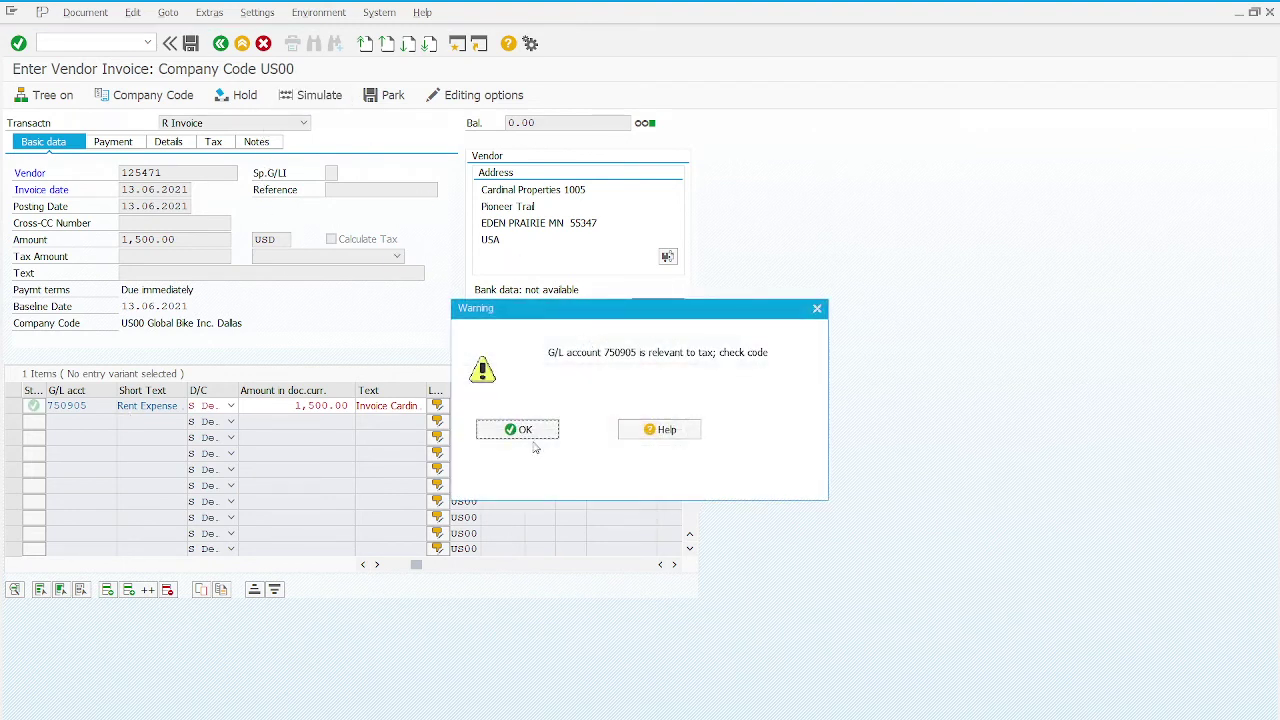
{"action": "left_click", "coordinate": [527, 435]}
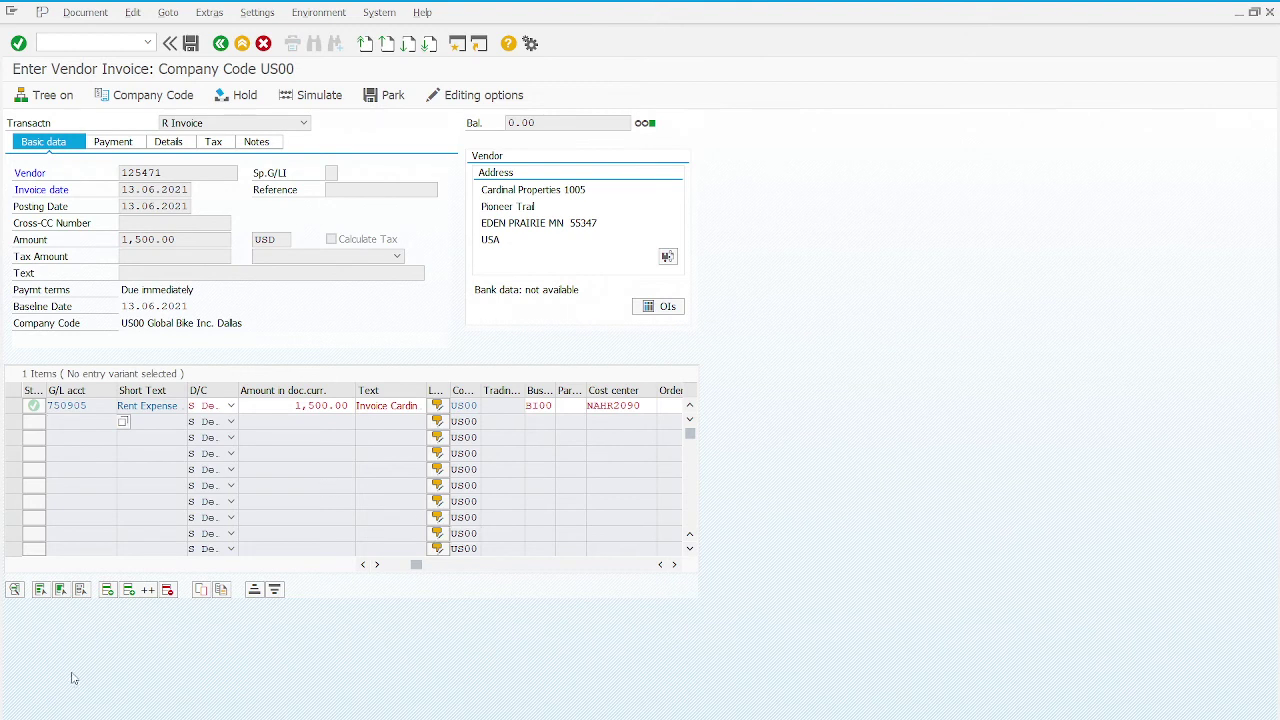
{"action": "left_click", "coordinate": [18, 44]}
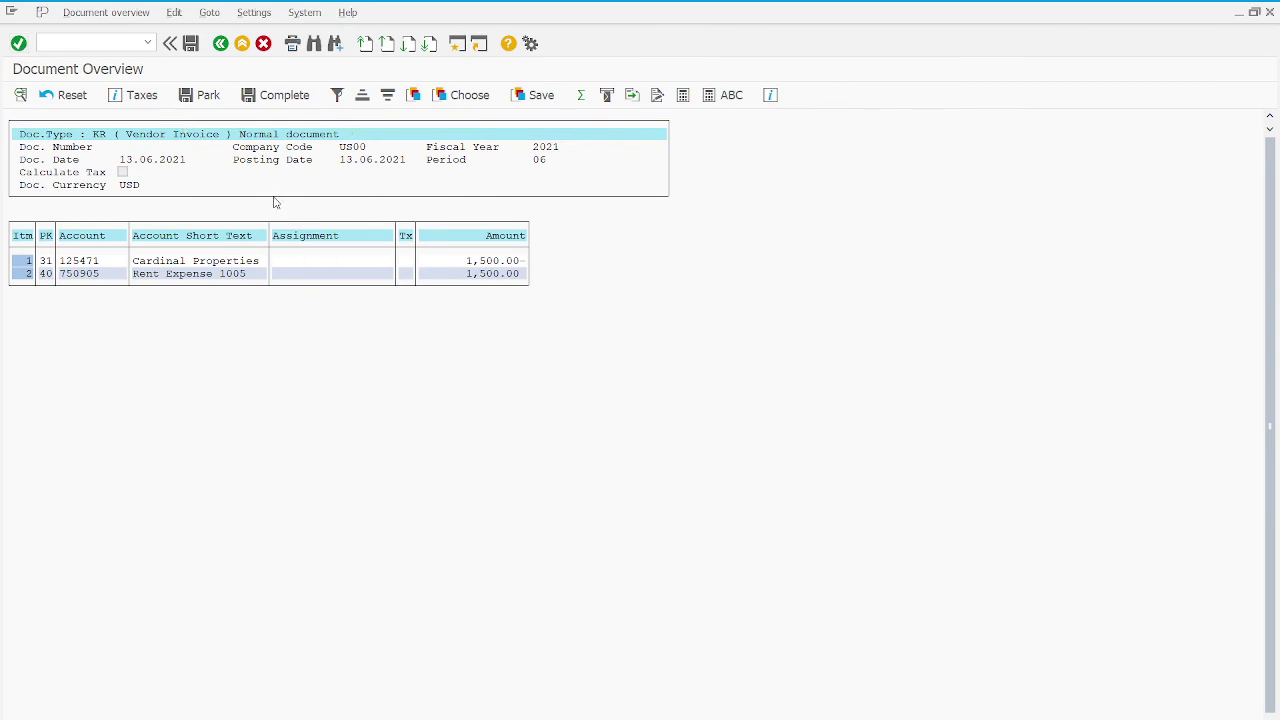
{"action": "left_click", "coordinate": [223, 47]}
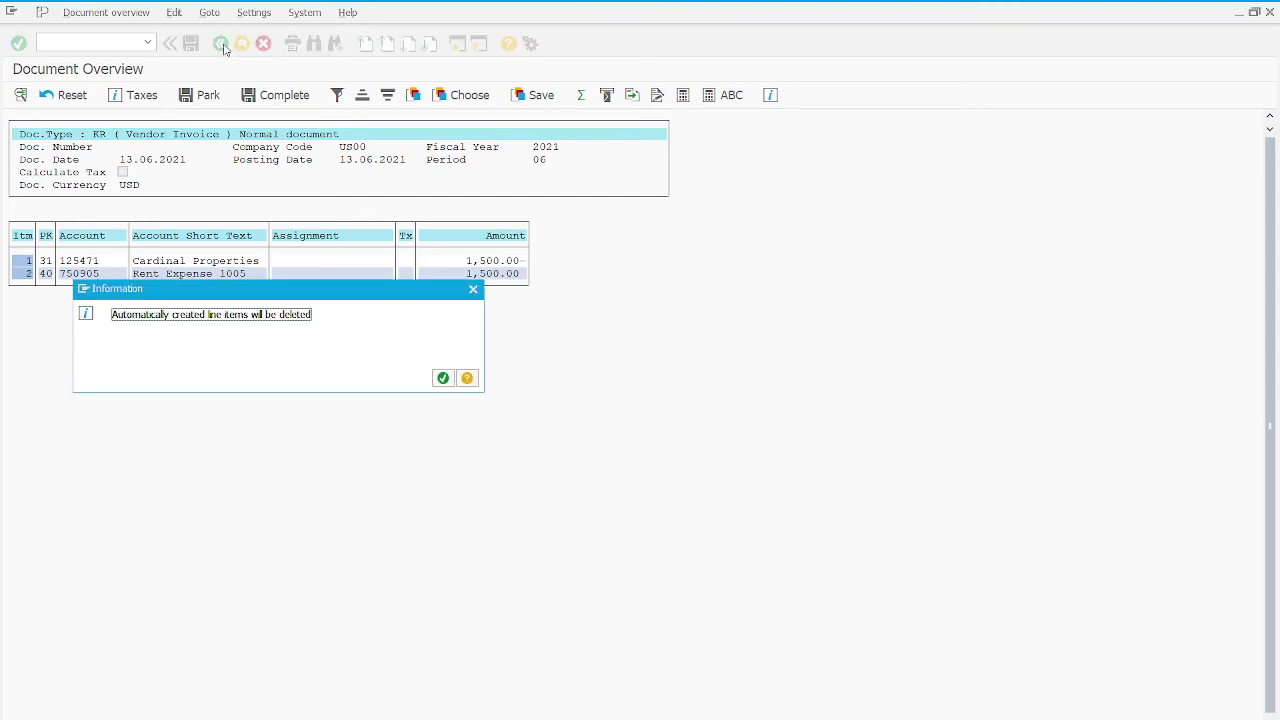
{"action": "left_click", "coordinate": [443, 378]}
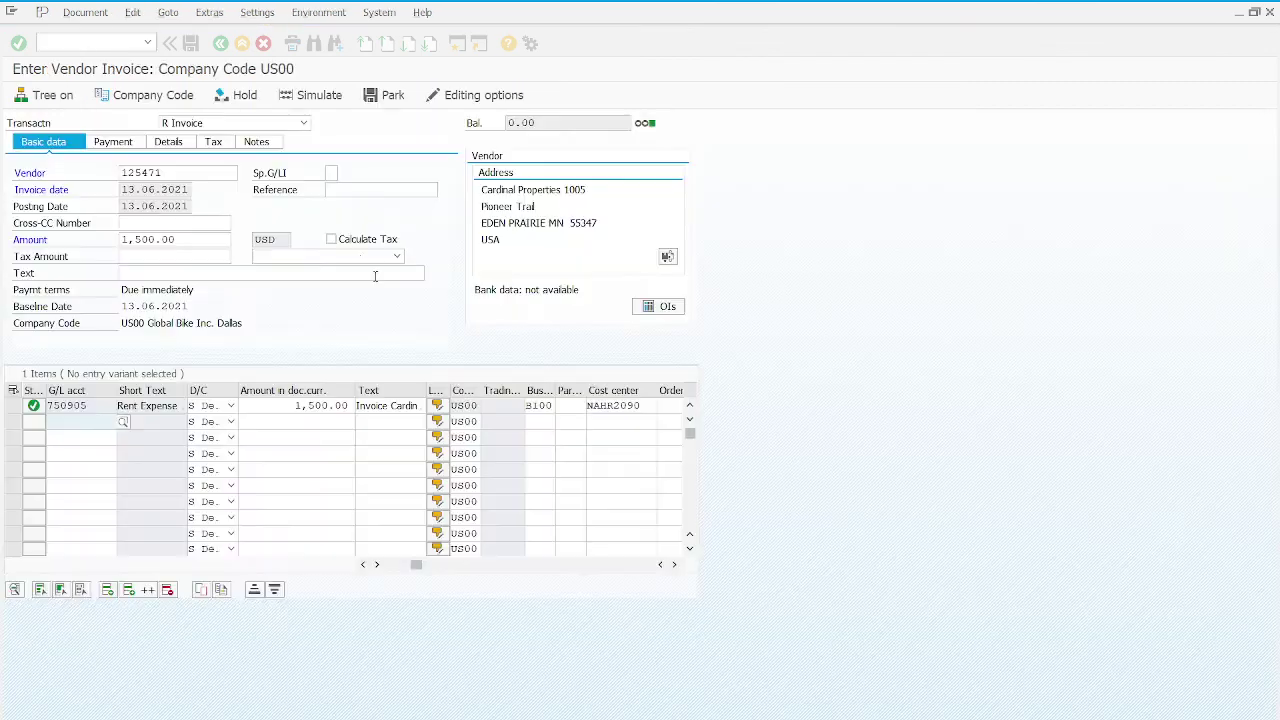
- Post the vendor invoice, accepting the tax code warning for account 750905, and exit invoice entry to SAP Easy Access
{"action": "left_click", "coordinate": [190, 45]}
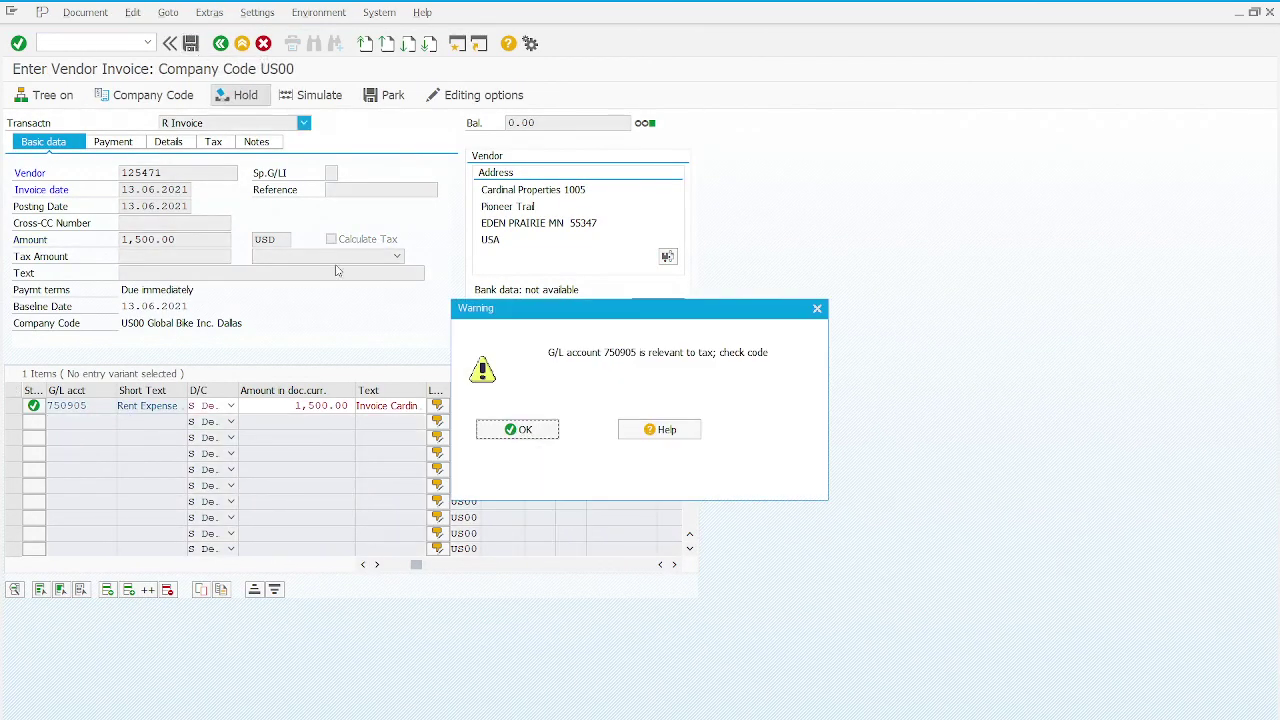
{"action": "left_click", "coordinate": [512, 430]}
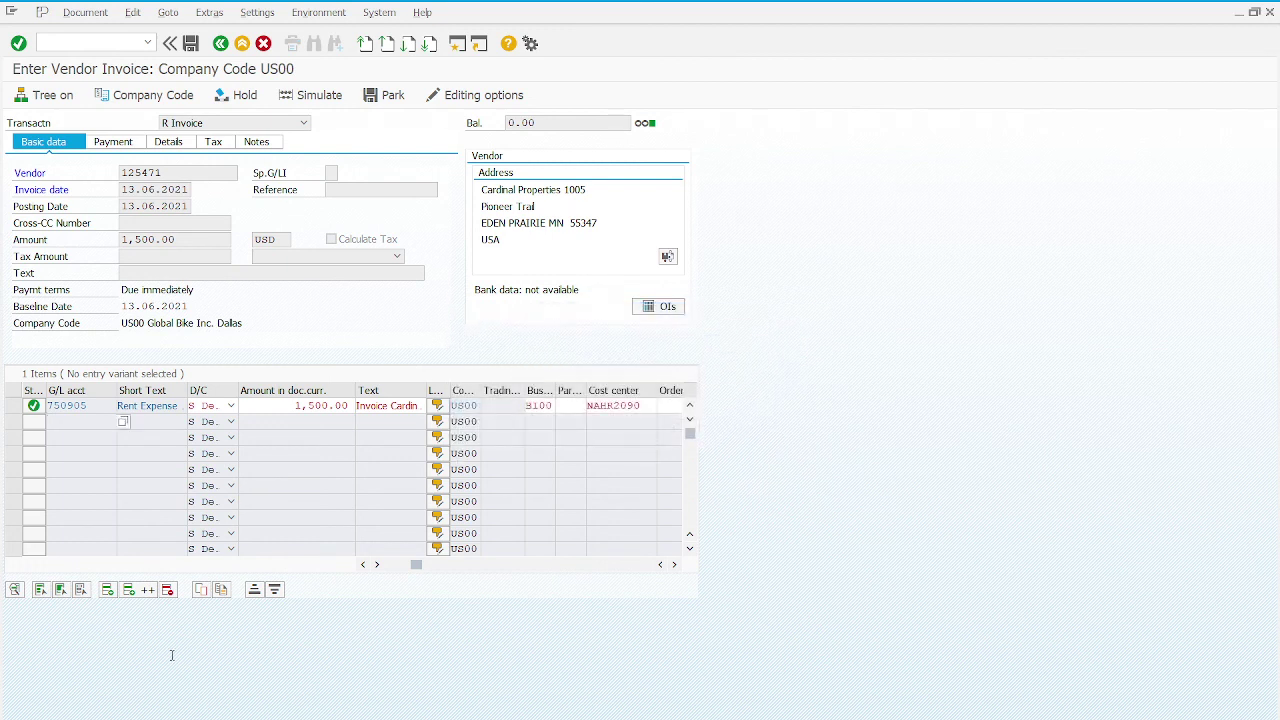
{"action": "left_click", "coordinate": [18, 43]}
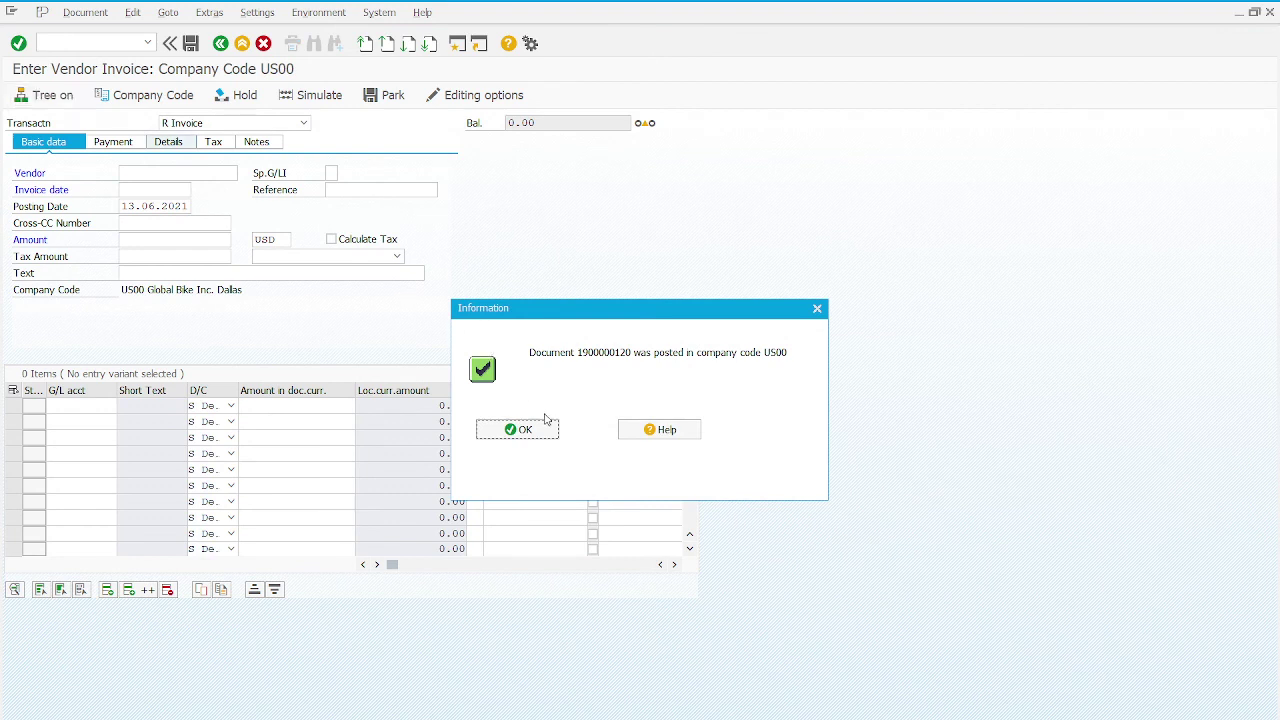
{"action": "left_click", "coordinate": [547, 430]}
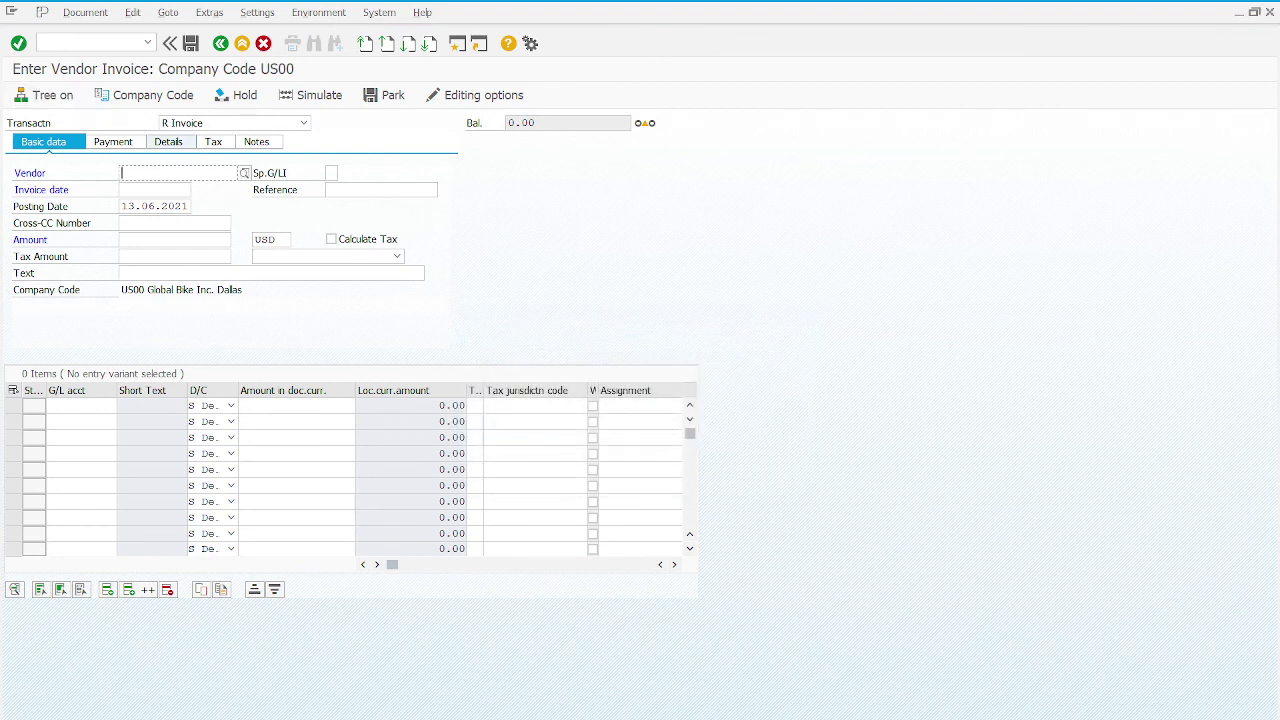
{"action": "left_click", "coordinate": [259, 43]}
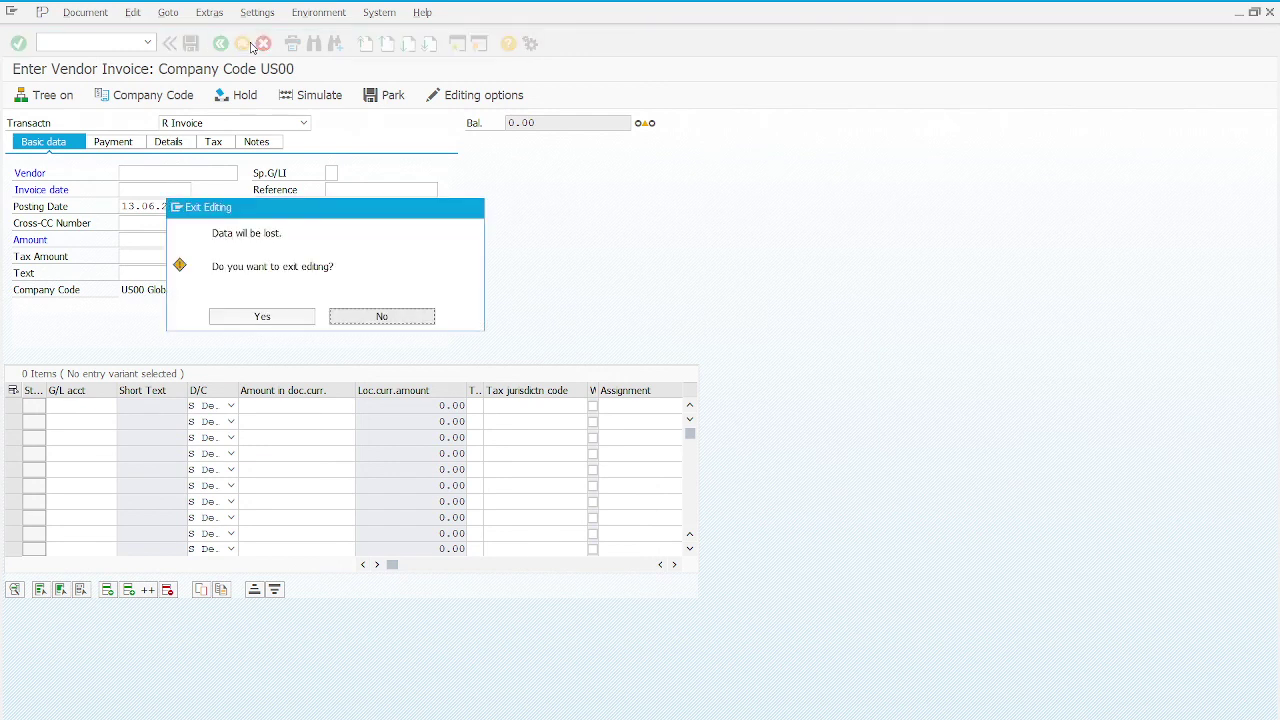
{"action": "left_click", "coordinate": [255, 317]}
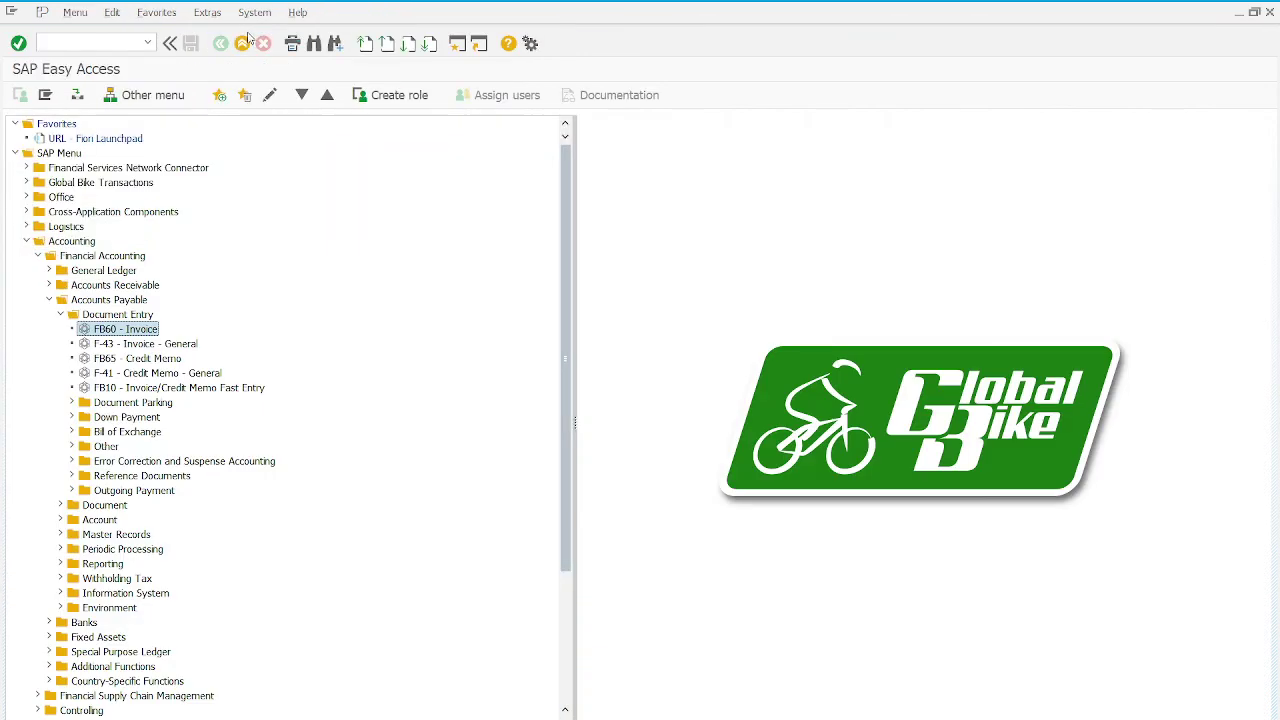